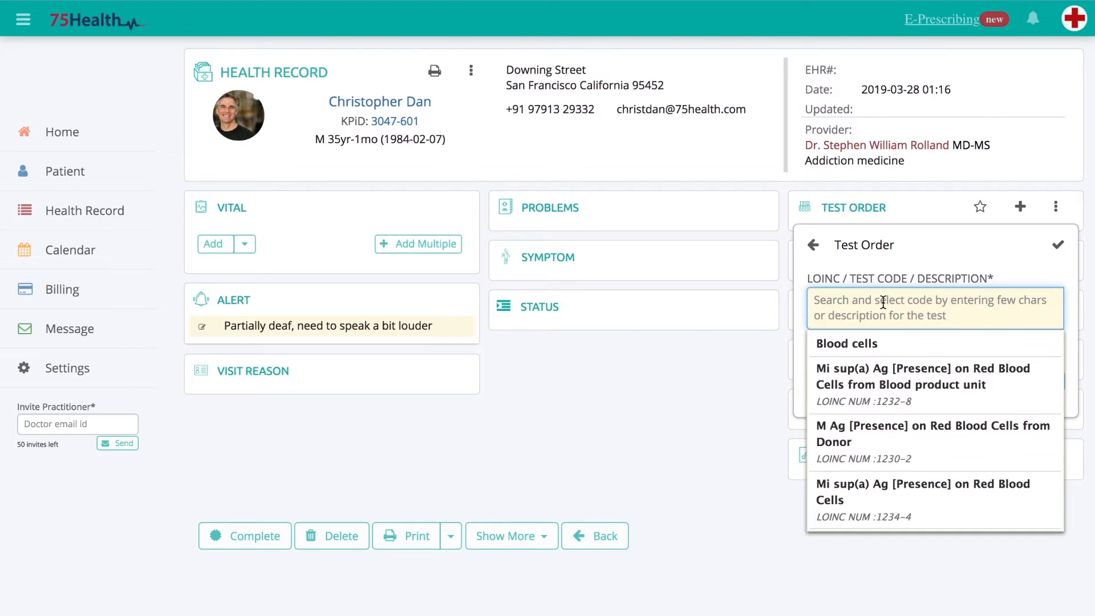
- Choose test 1232-8: Mi sup(a) Ag [Presence] on Red Blood Cells from Blood product unit and favorite it with the labels CRITICAL and FREQUENT
{"action": "type", "text": "123"}
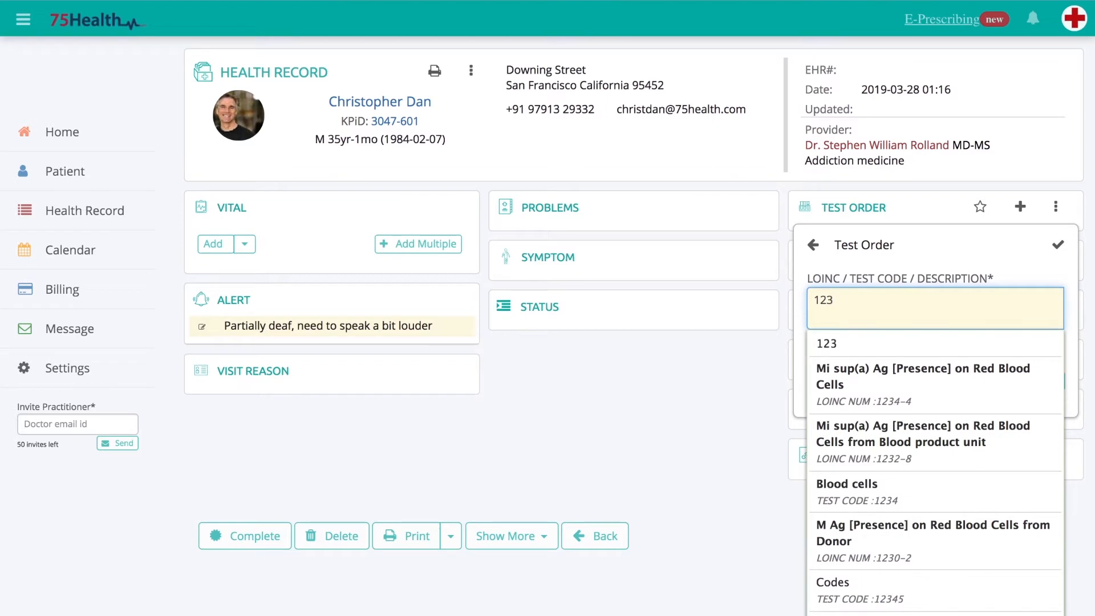
{"action": "left_click", "coordinate": [961, 429]}
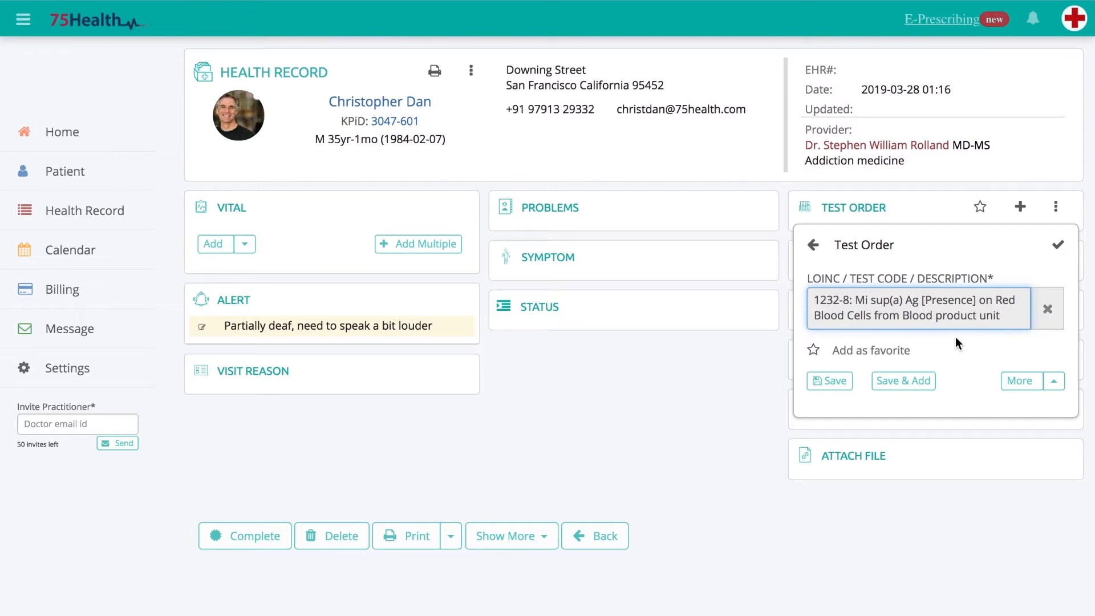
{"action": "left_click", "coordinate": [890, 352]}
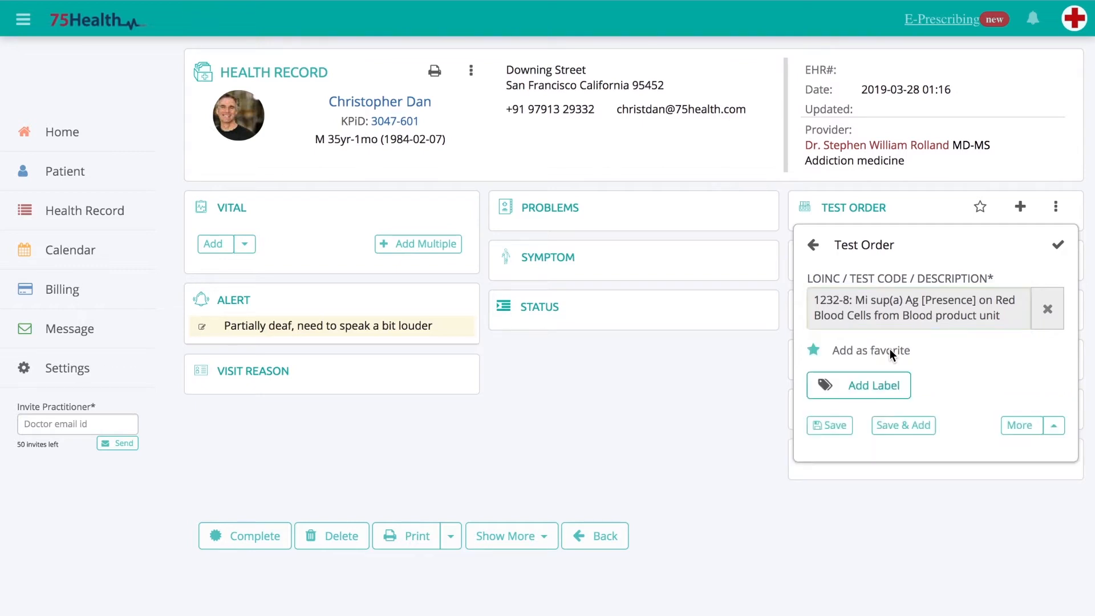
{"action": "left_click", "coordinate": [864, 383]}
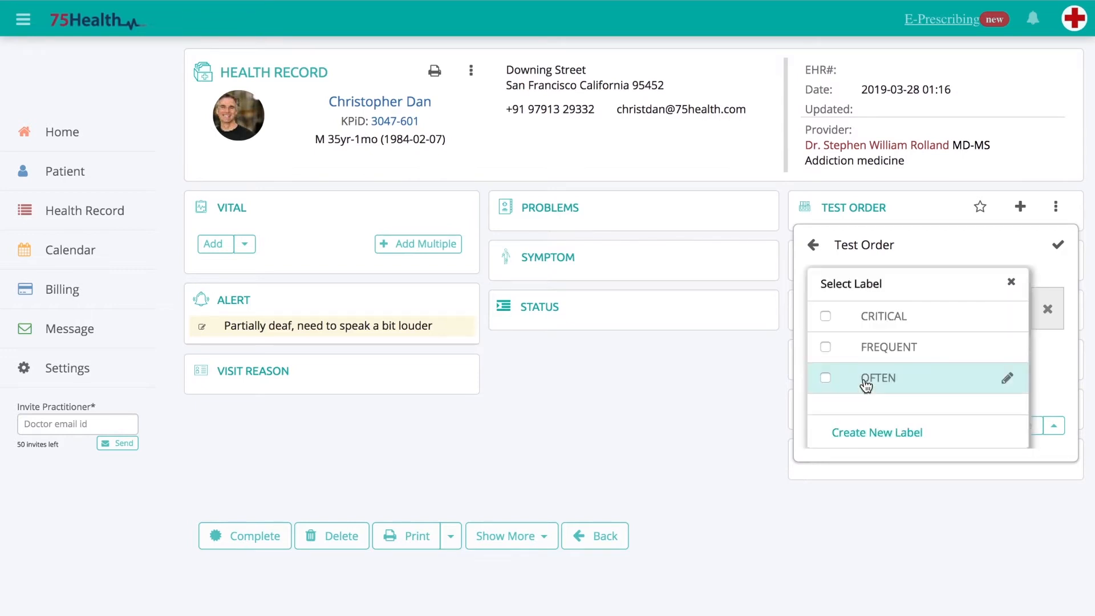
{"action": "left_click", "coordinate": [825, 346]}
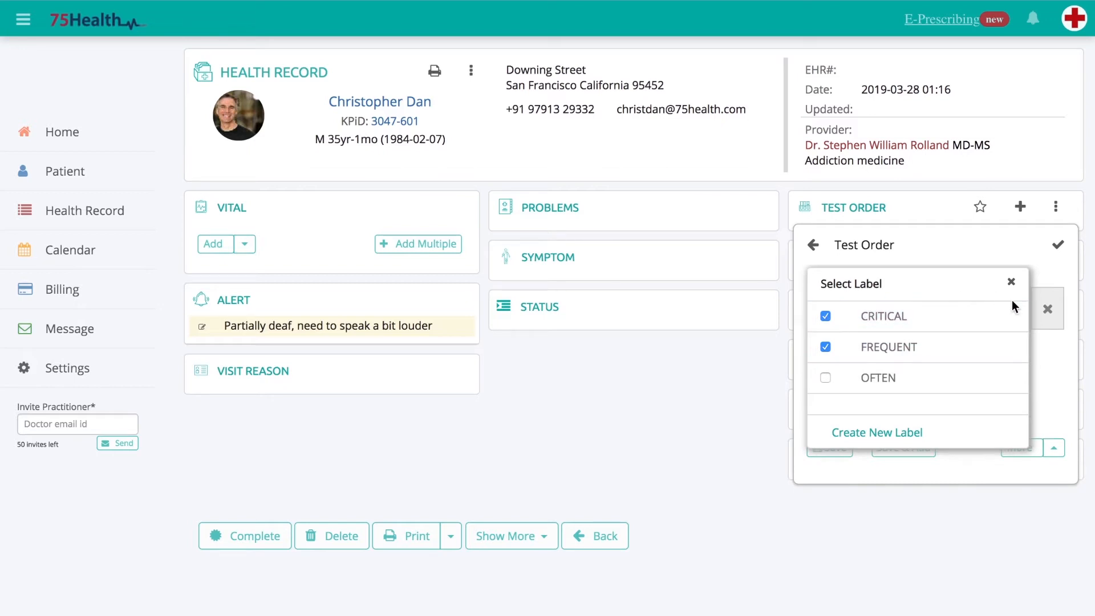
{"action": "left_click", "coordinate": [1011, 282]}
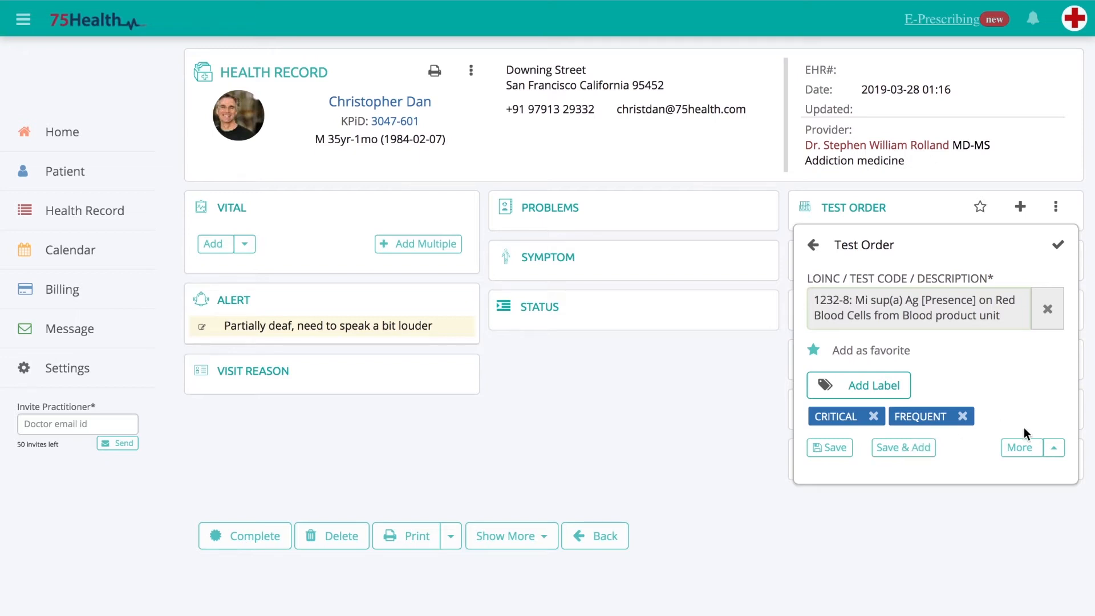
- Add the note "Count report required" and enable Diagnostic Imaging on the test order, saving it
{"action": "left_click", "coordinate": [1054, 448]}
{"action": "left_click", "coordinate": [977, 403]}
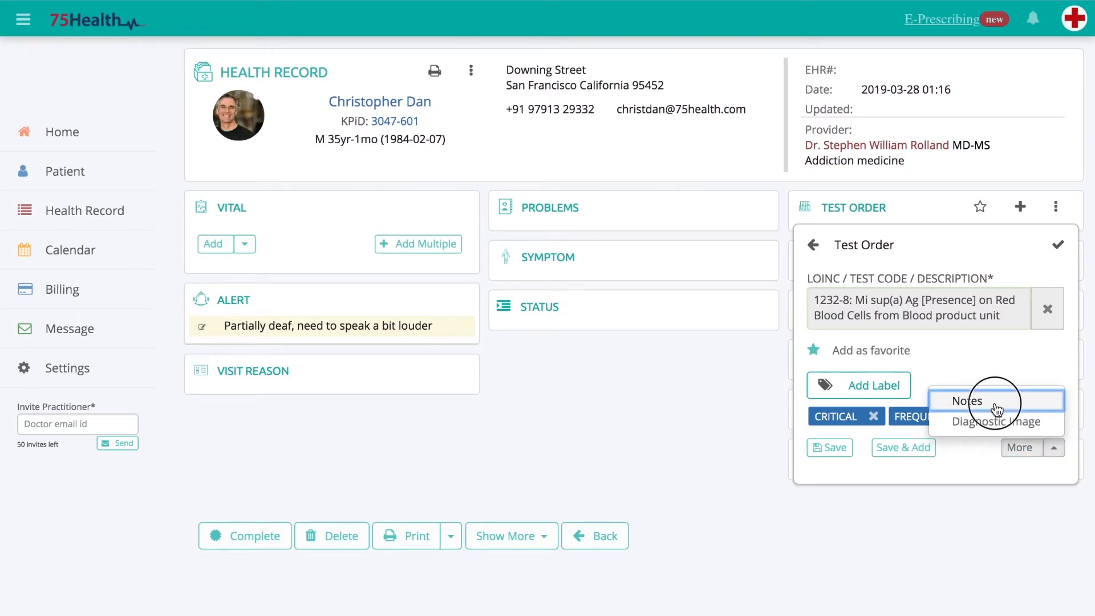
{"action": "left_click", "coordinate": [1055, 523]}
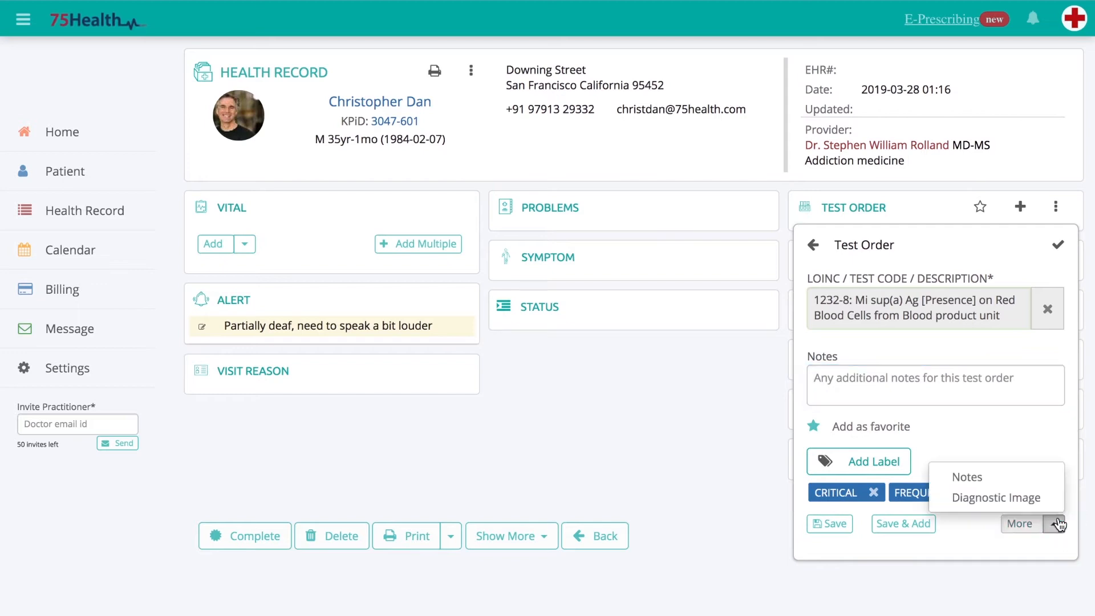
{"action": "left_click", "coordinate": [1027, 498]}
{"action": "left_click", "coordinate": [895, 391]}
{"action": "type", "text": "Count re"}
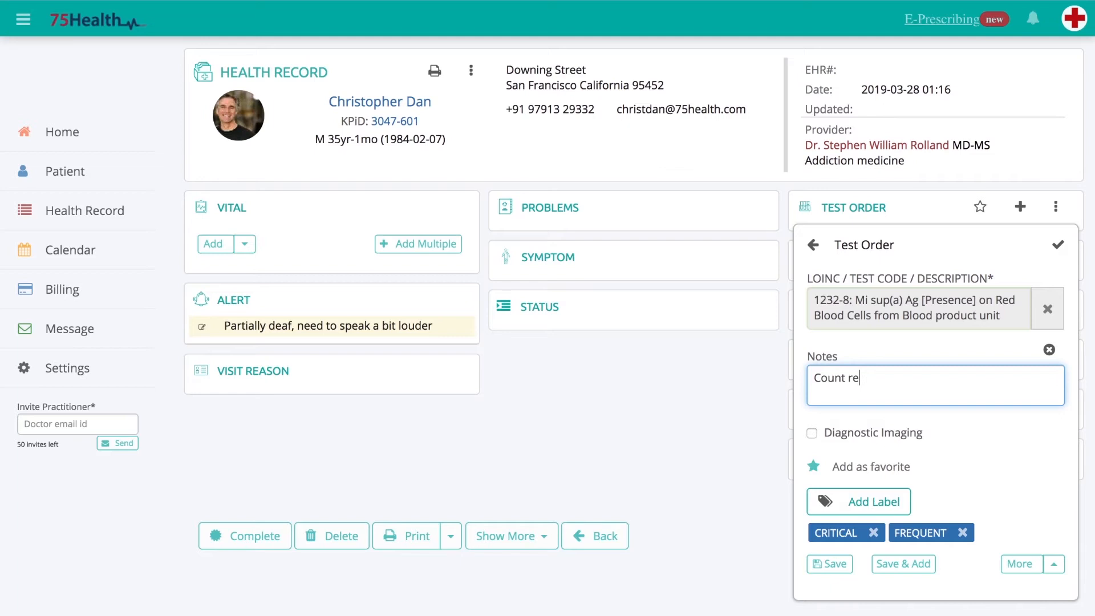
{"action": "type", "text": "port required"}
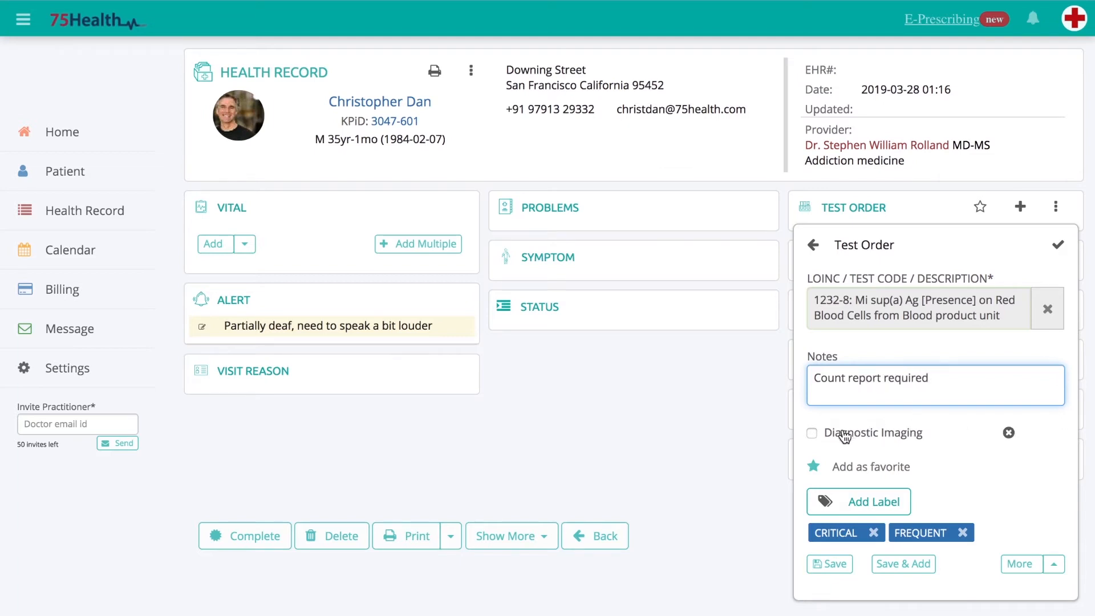
{"action": "left_click", "coordinate": [813, 432]}
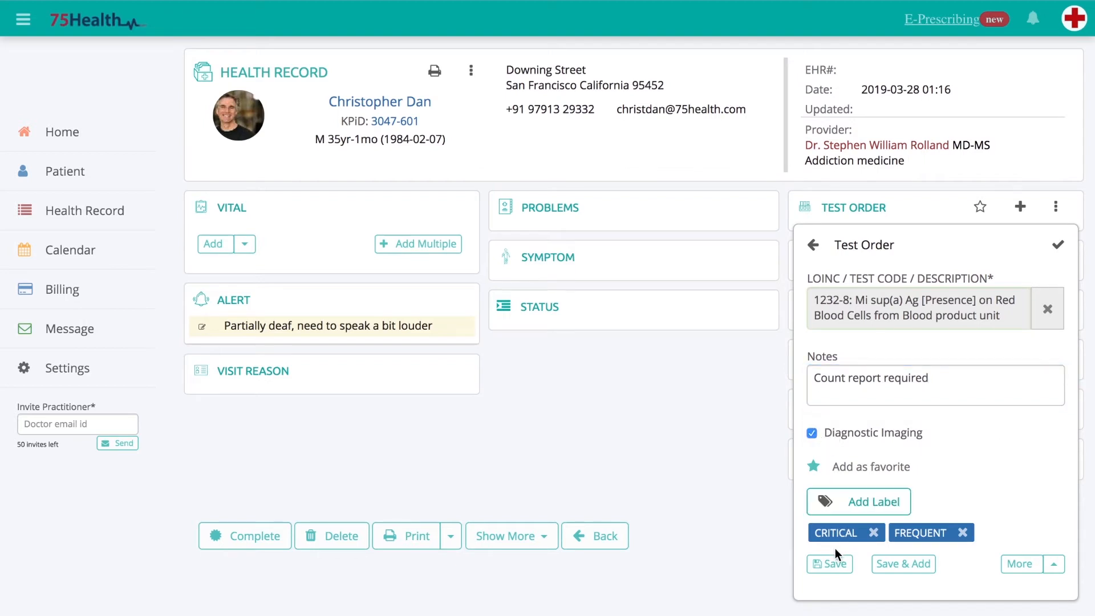
{"action": "left_click", "coordinate": [825, 567]}
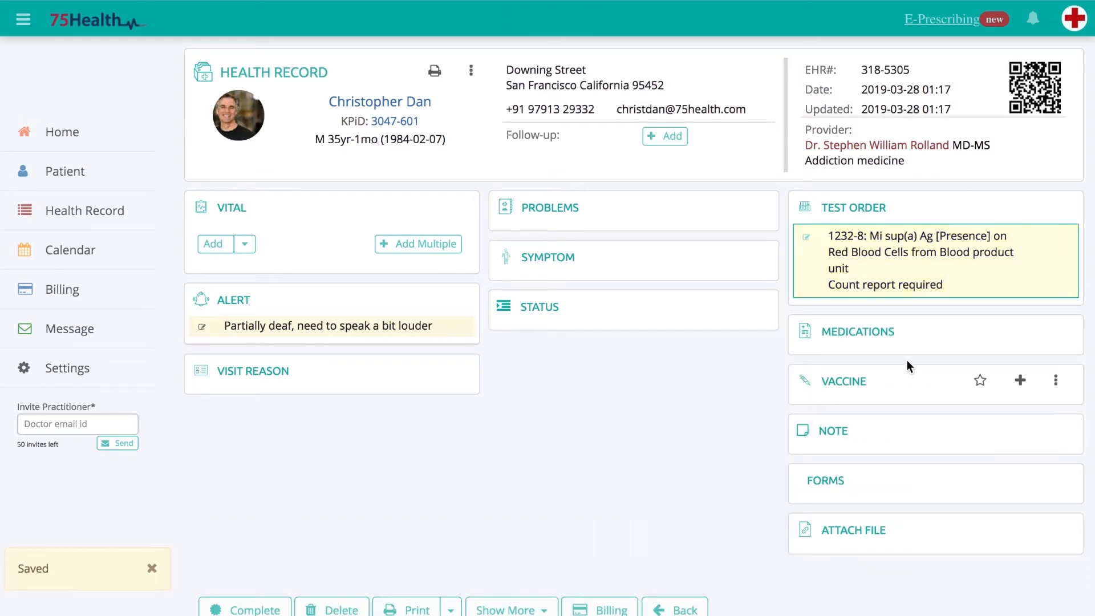
- Add a result to the saved test order with code 19146-0: Reference lab test results and a value of 100 pg/mL
{"action": "left_click", "coordinate": [1050, 236]}
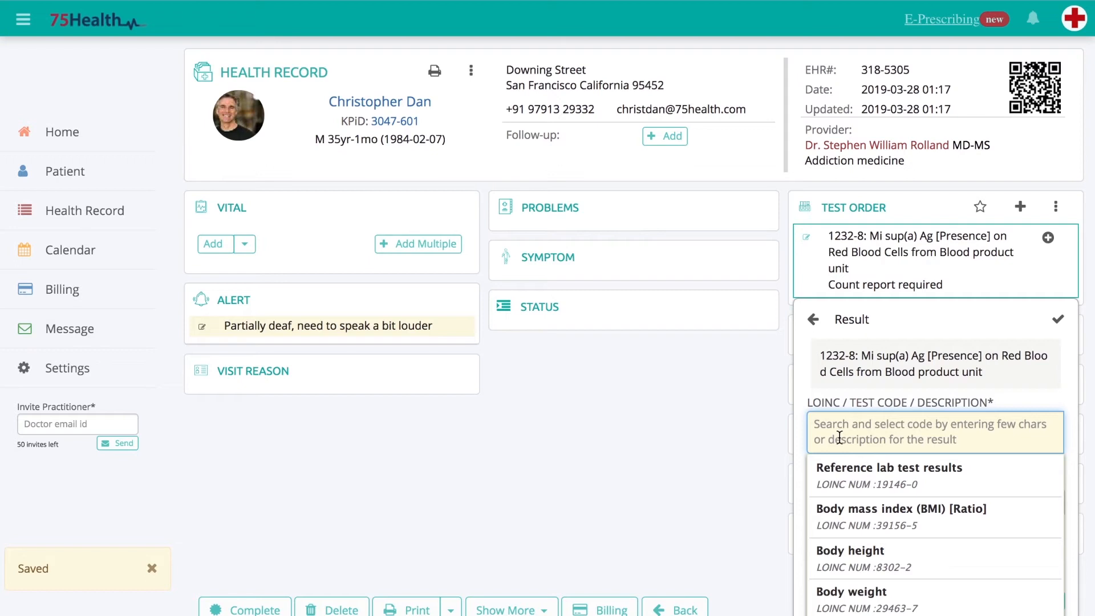
{"action": "type", "text": "refer"}
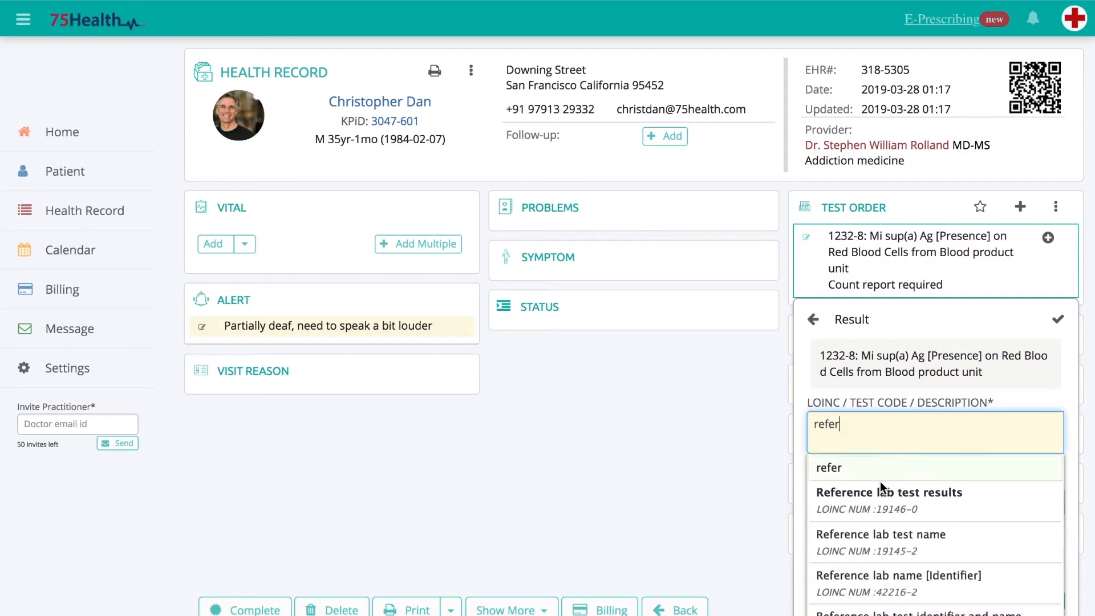
{"action": "left_click", "coordinate": [874, 490]}
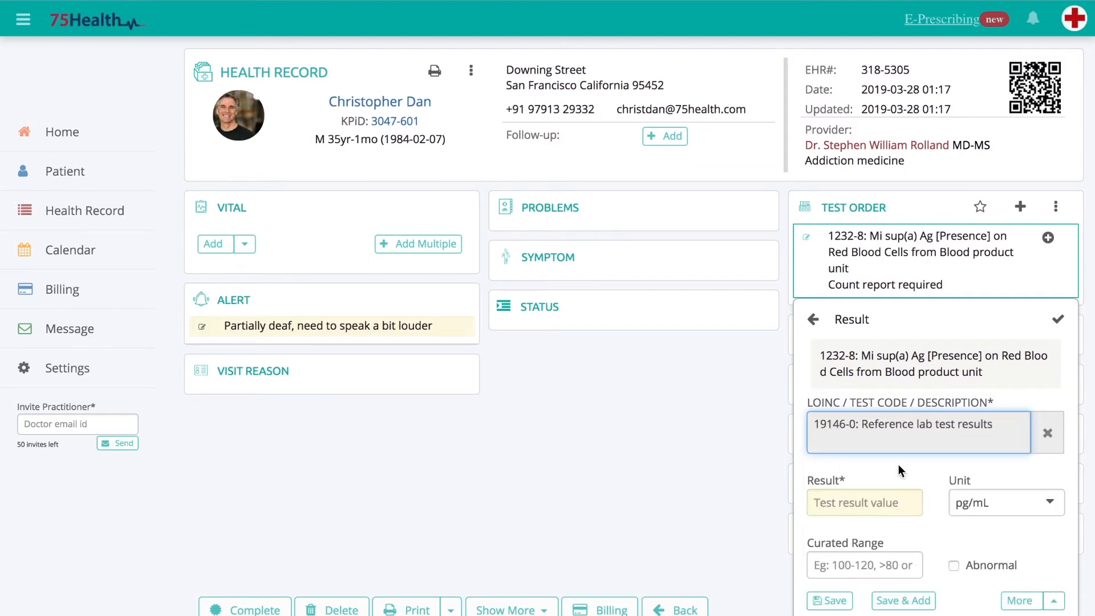
{"action": "scroll", "coordinate": [898, 465], "scroll_direction": "down", "scroll_amount": 2}
{"action": "left_click", "coordinate": [864, 400]}
{"action": "type", "text": "1"}
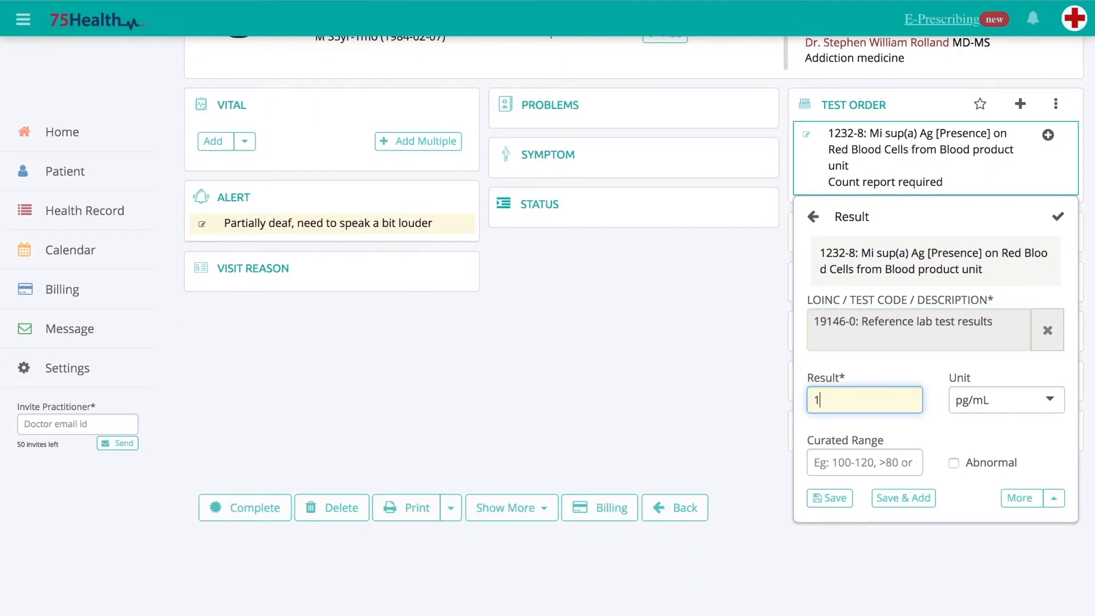
{"action": "type", "text": "00"}
{"action": "left_click", "coordinate": [988, 401]}
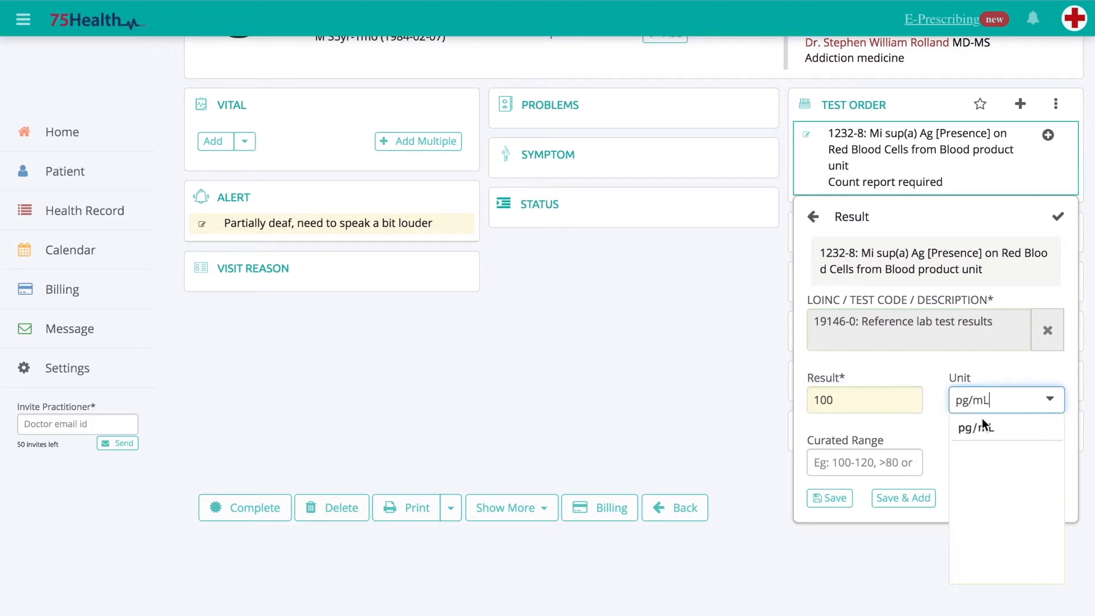
{"action": "left_click", "coordinate": [979, 429]}
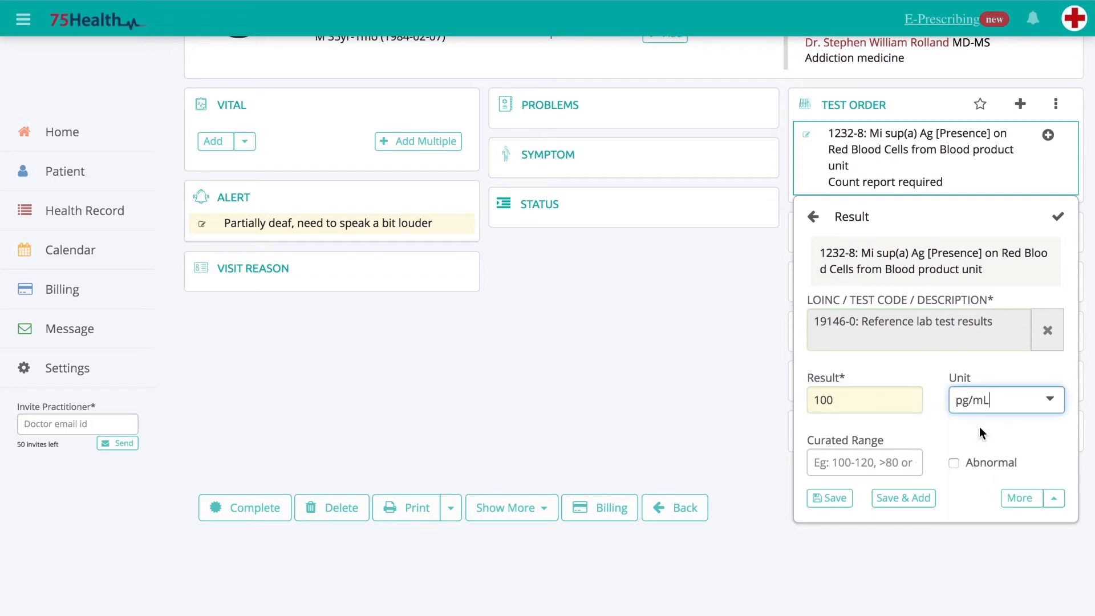
- Give the result a curated range of 90-100 and the note "Normal", and save it
{"action": "left_click", "coordinate": [859, 462]}
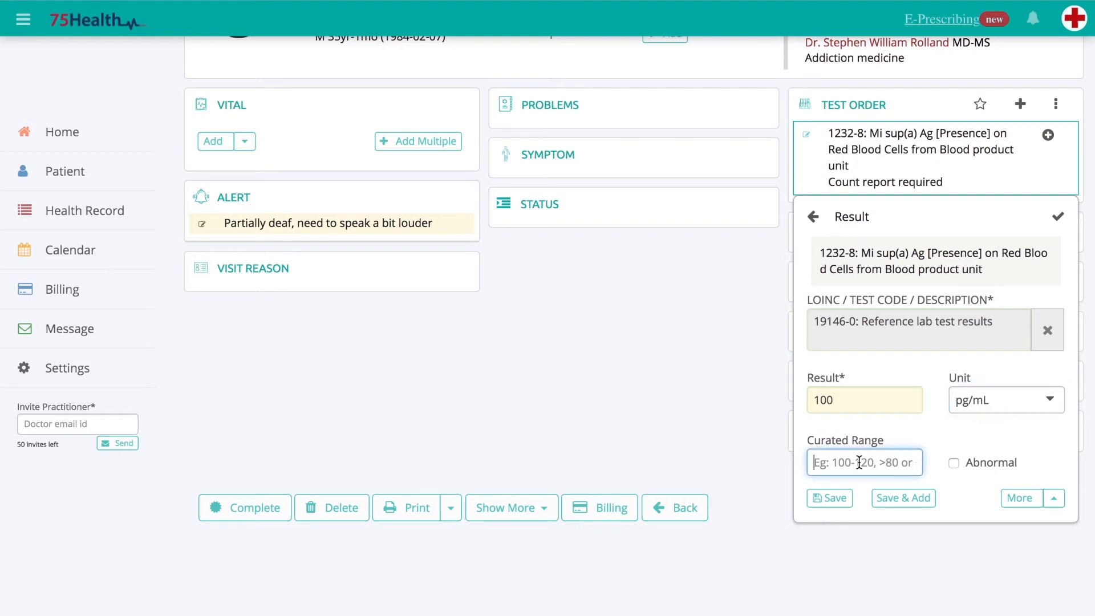
{"action": "type", "text": "90-1"}
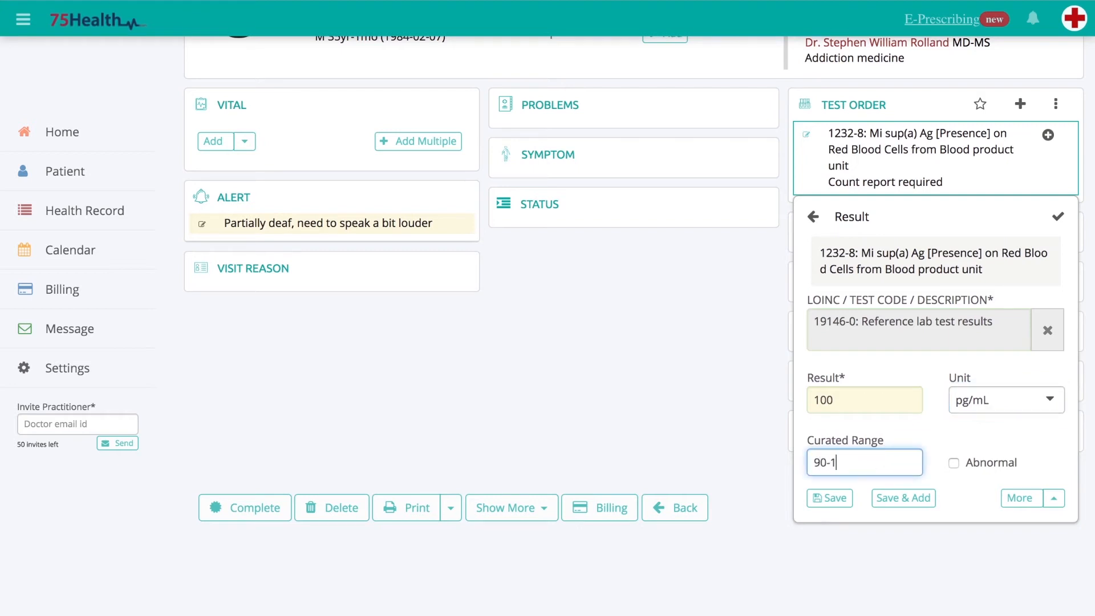
{"action": "type", "text": "00"}
{"action": "left_click", "coordinate": [1053, 500]}
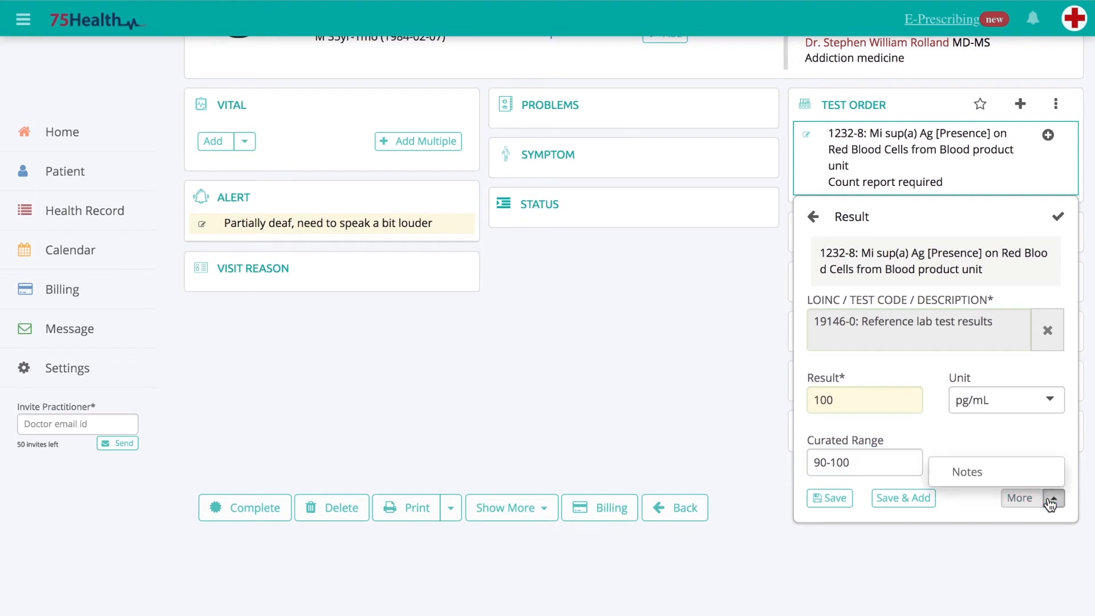
{"action": "left_click", "coordinate": [978, 472]}
{"action": "type", "text": "Normal"}
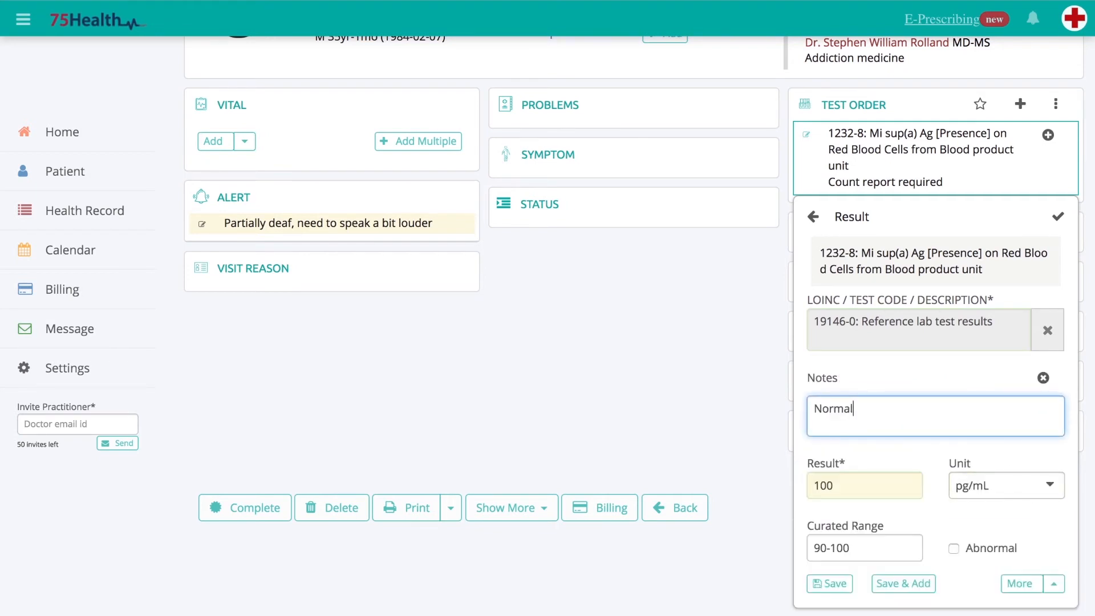
{"action": "scroll", "coordinate": [1059, 457], "scroll_direction": "down", "scroll_amount": 1}
{"action": "left_click", "coordinate": [830, 515]}
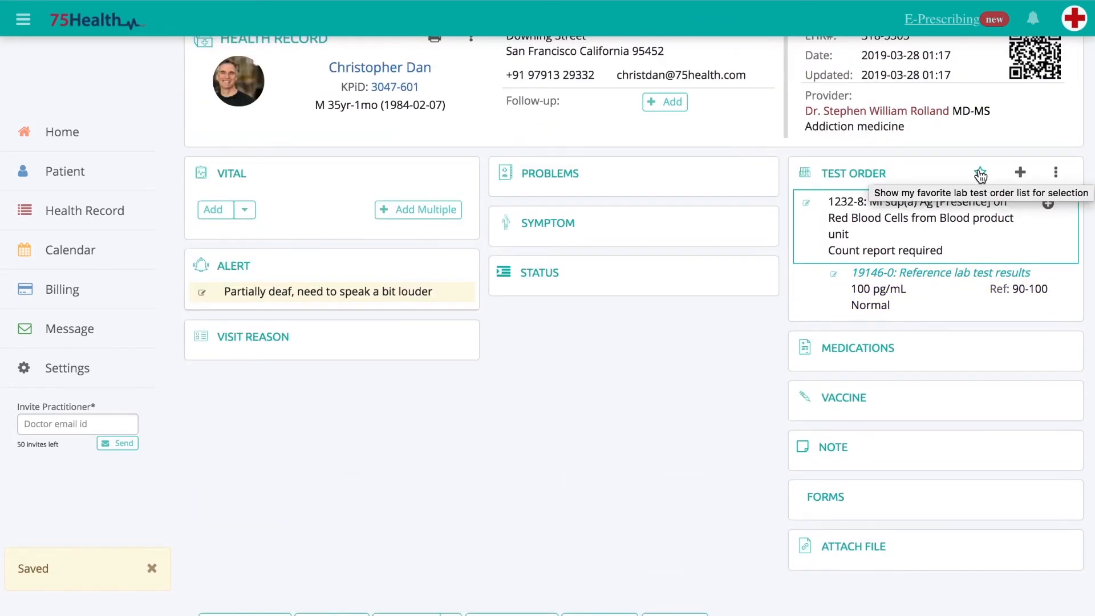
- Filter the favorite test orders by the CRITICAL label and add the 1232-8 favorite noted "Count report required" to the record
{"action": "left_click", "coordinate": [981, 174]}
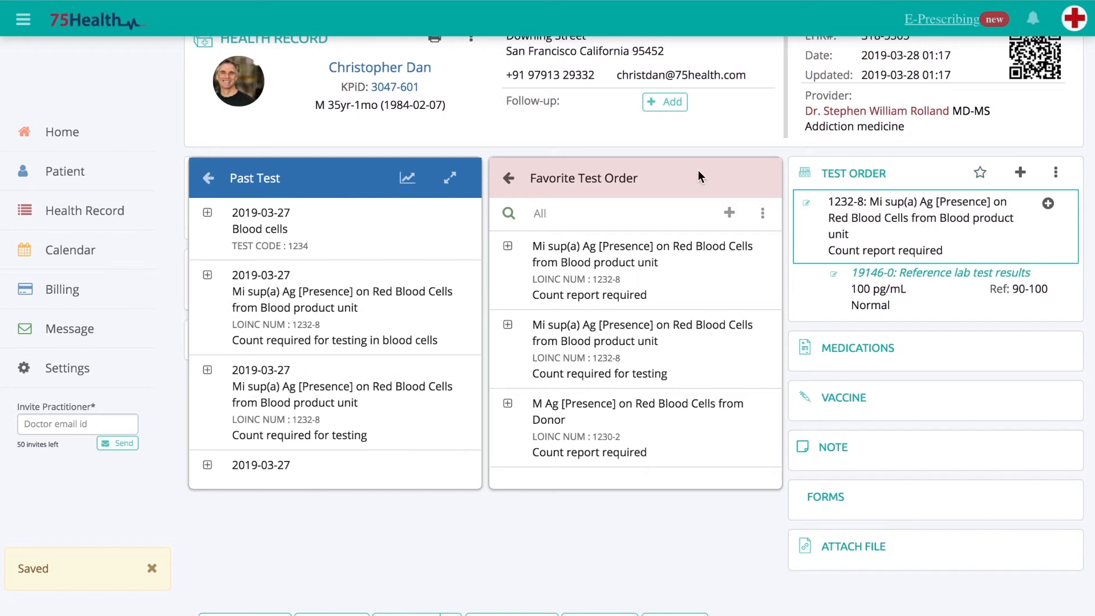
{"action": "left_click", "coordinate": [763, 217]}
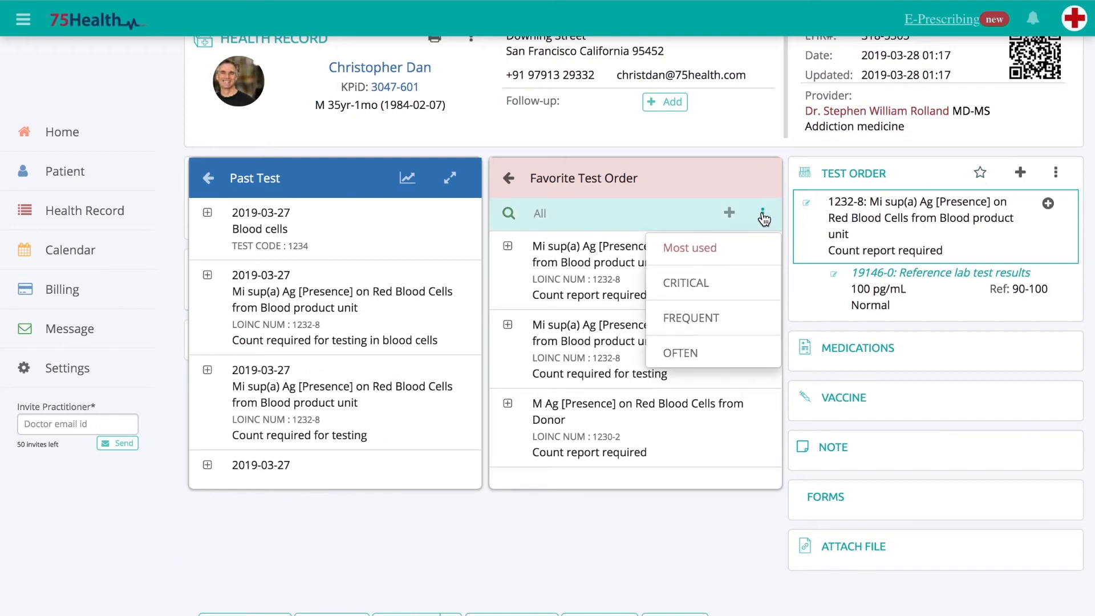
{"action": "left_click", "coordinate": [689, 278]}
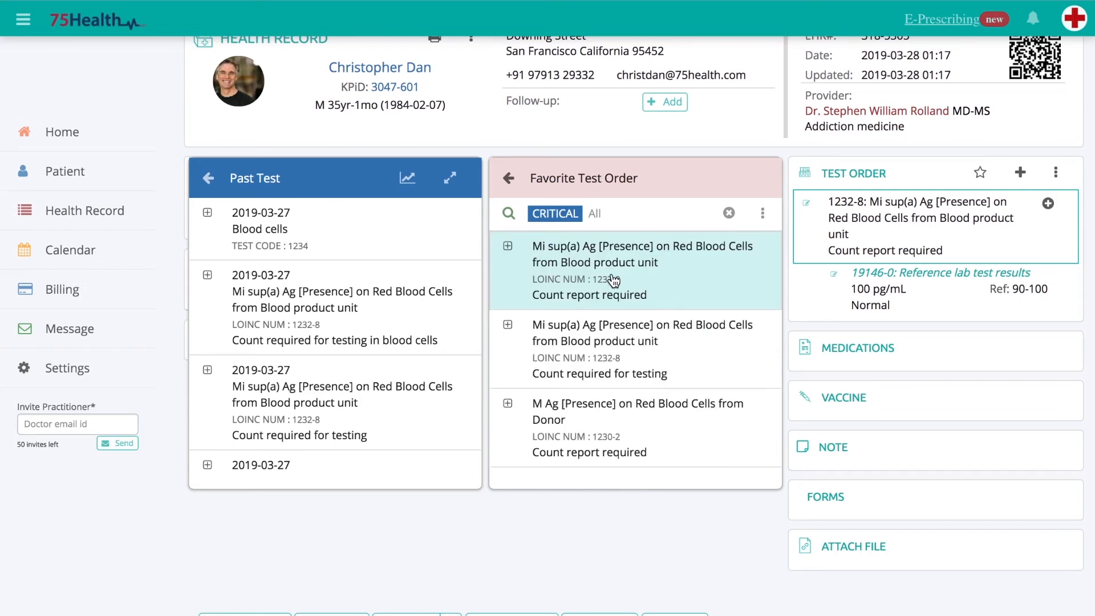
{"action": "left_click", "coordinate": [508, 247]}
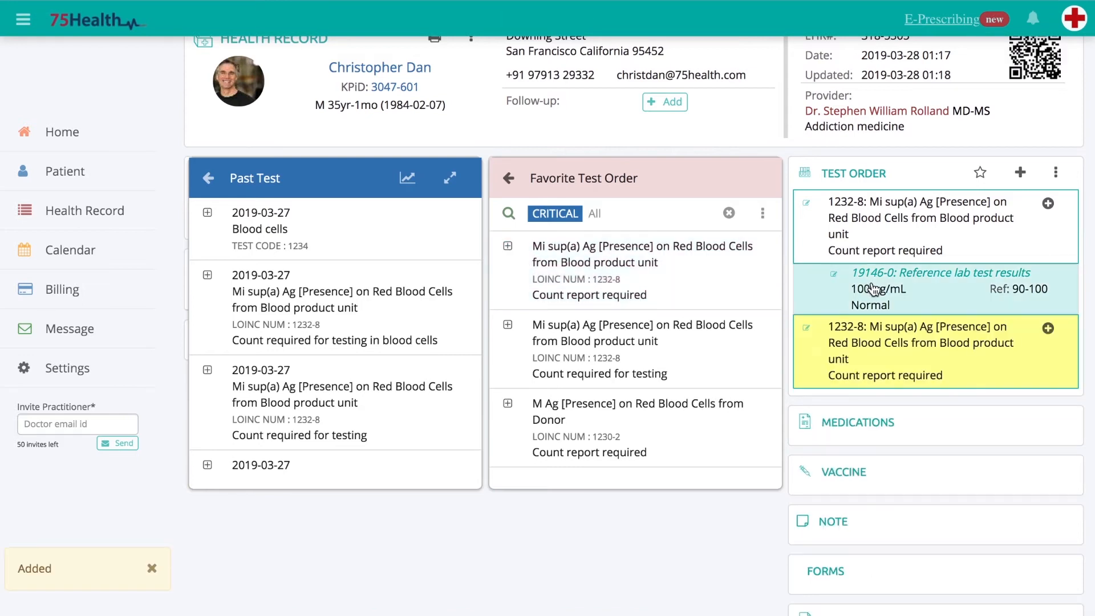
{"action": "left_click", "coordinate": [508, 178]}
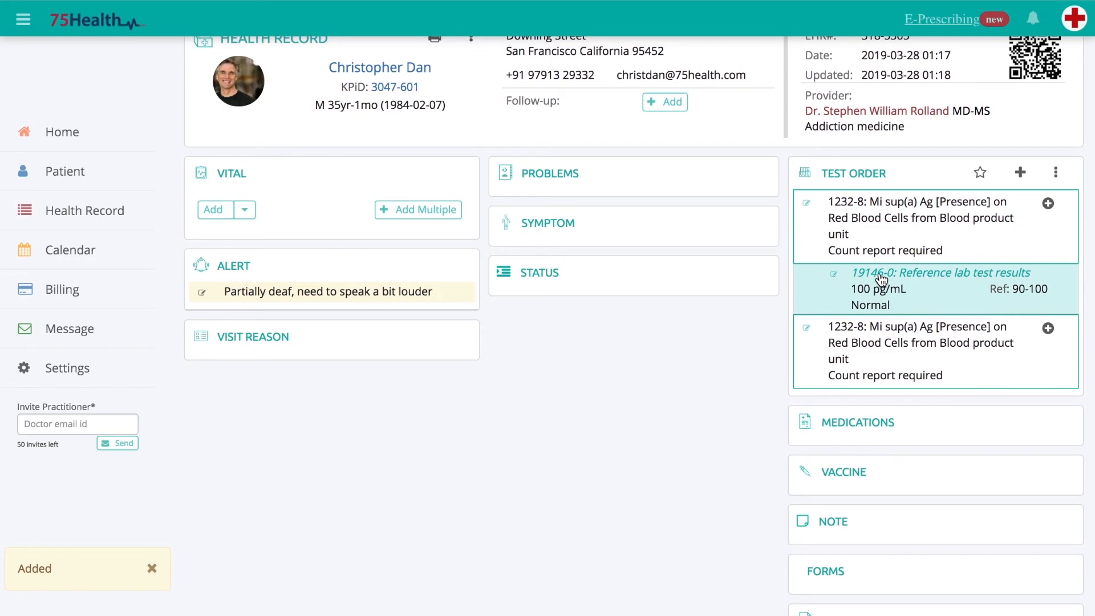
- Change the first test order's note to "Count report required in blood cells" and save the order
{"action": "left_click", "coordinate": [809, 204]}
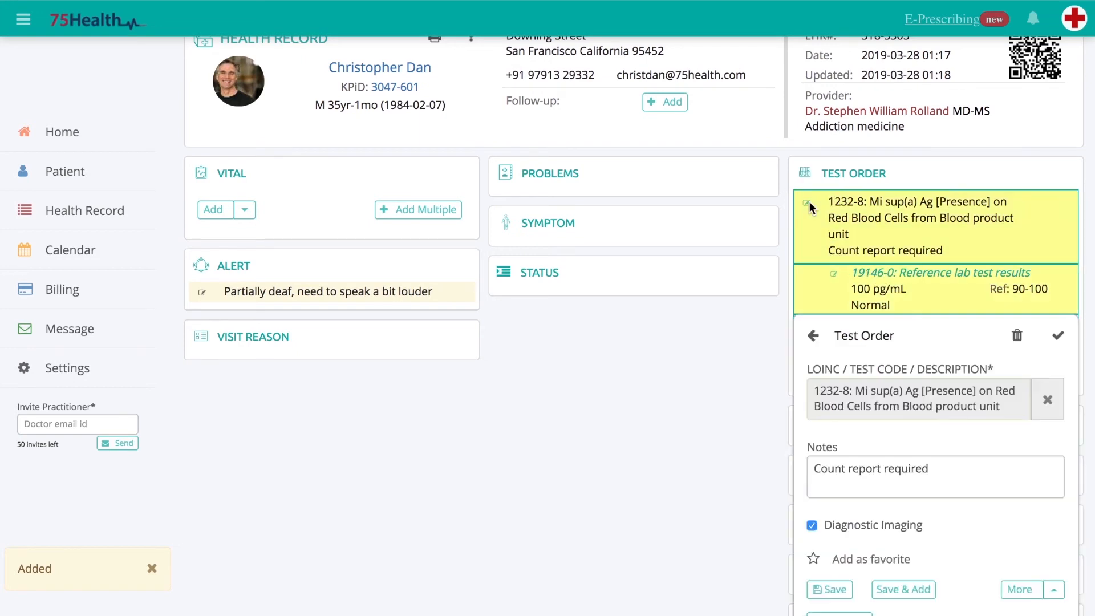
{"action": "left_click", "coordinate": [943, 470]}
{"action": "type", "text": "in bl"}
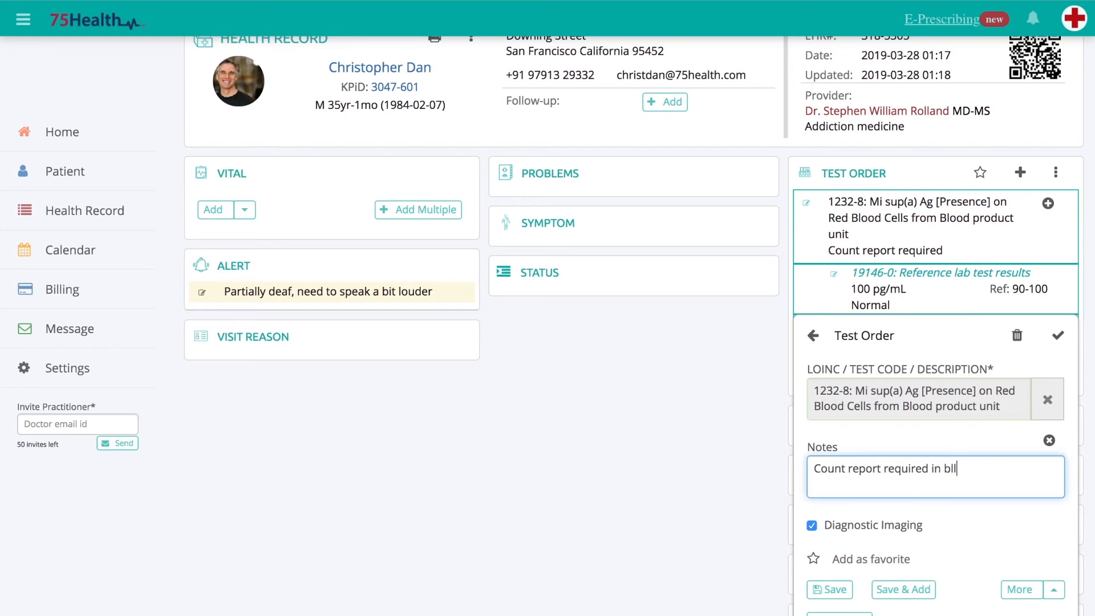
{"action": "type", "text": "ood cells"}
{"action": "left_click", "coordinate": [1018, 534]}
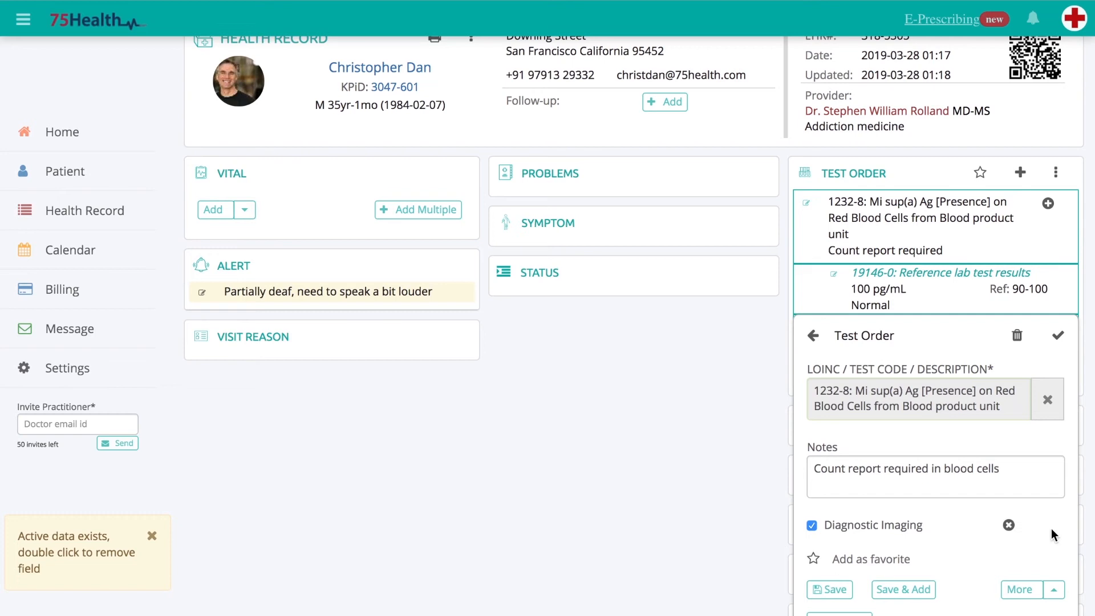
{"action": "scroll", "coordinate": [1056, 521], "scroll_direction": "down", "scroll_amount": 3}
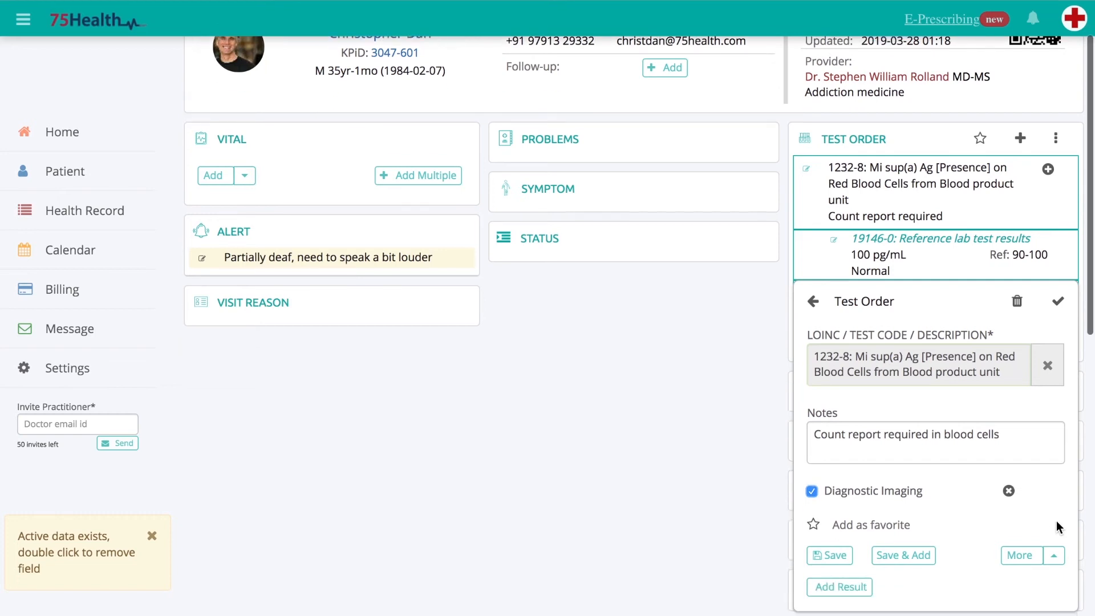
{"action": "left_click", "coordinate": [837, 489]}
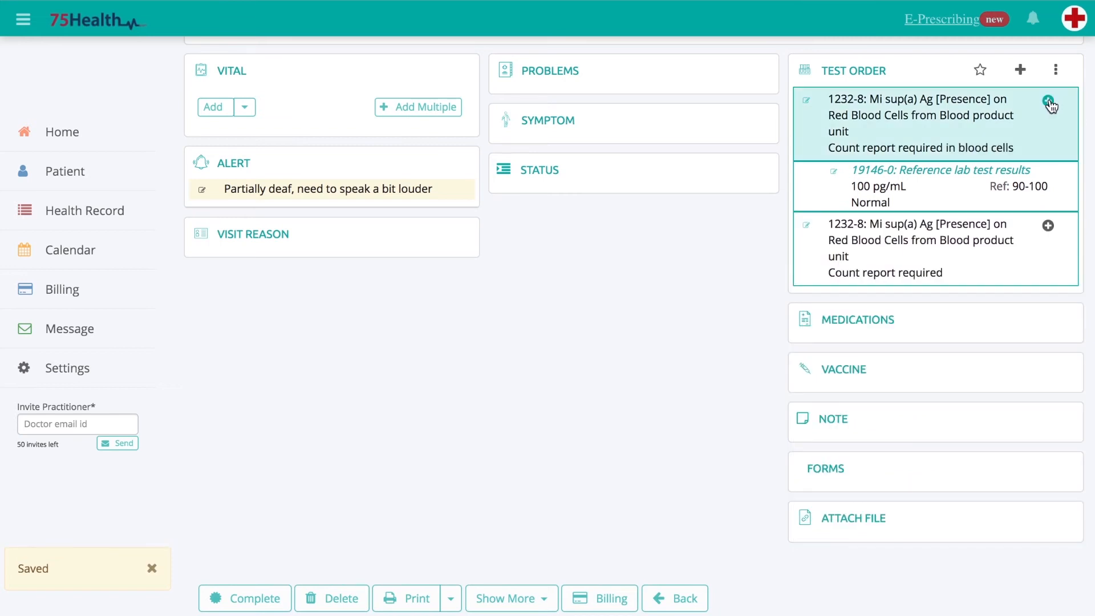
- Change the value of the 19146-0: Reference lab test results entry to 85 pg/mL and save it
{"action": "left_click", "coordinate": [995, 185]}
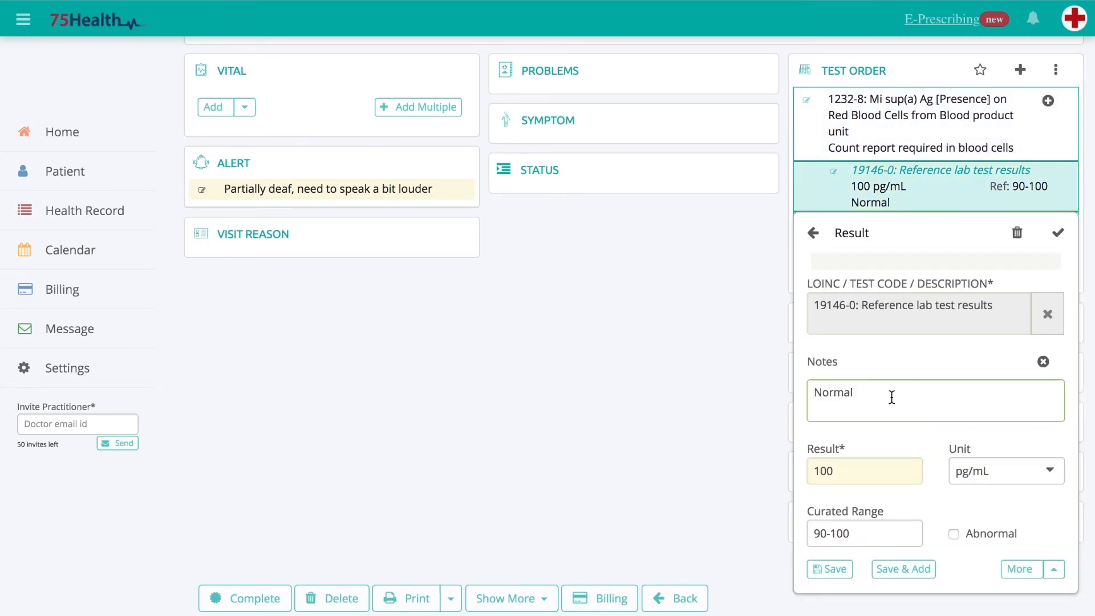
{"action": "left_click", "coordinate": [857, 459]}
{"action": "key", "text": "BackSpace"}
{"action": "key", "text": "BackSpace"}
{"action": "key", "text": "BackSpace"}
{"action": "type", "text": "85"}
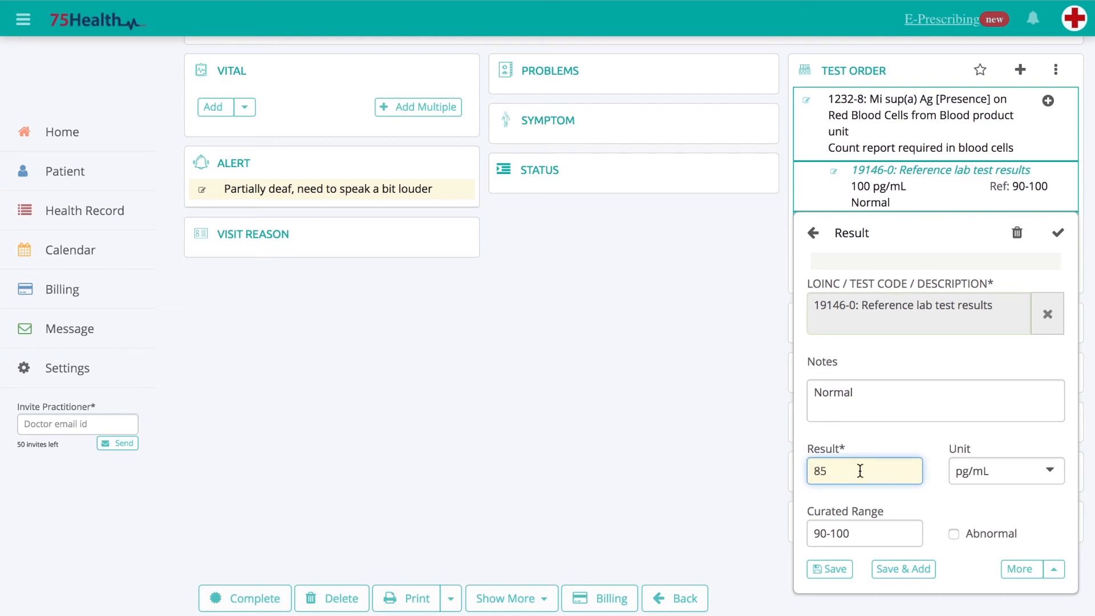
{"action": "left_click", "coordinate": [834, 570]}
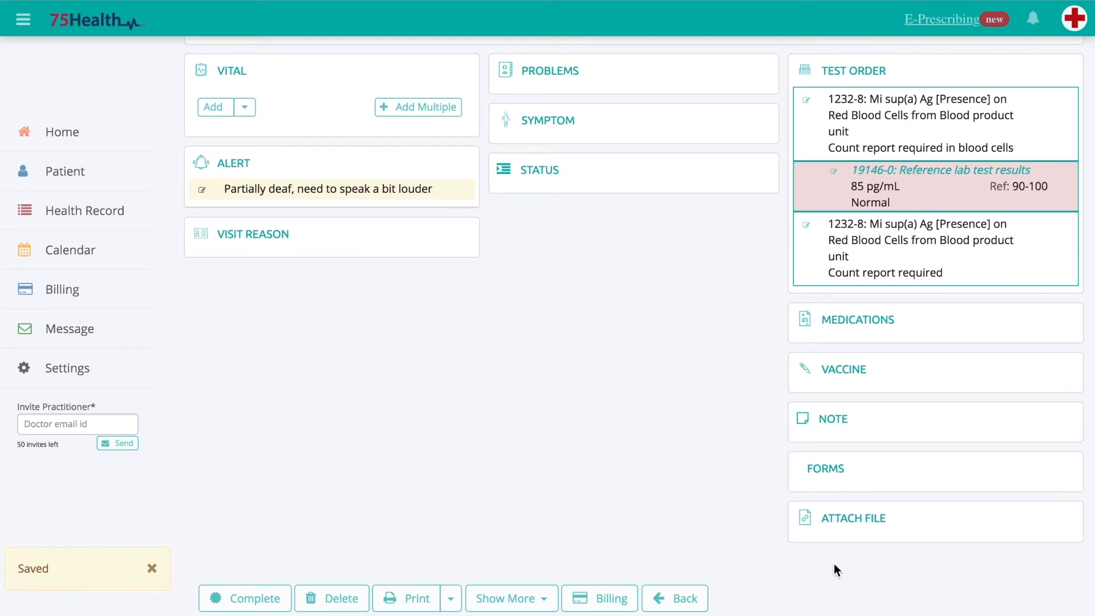
- Delete the second 1232-8 test order, the one noted "Count report required"
{"action": "left_click", "coordinate": [958, 257]}
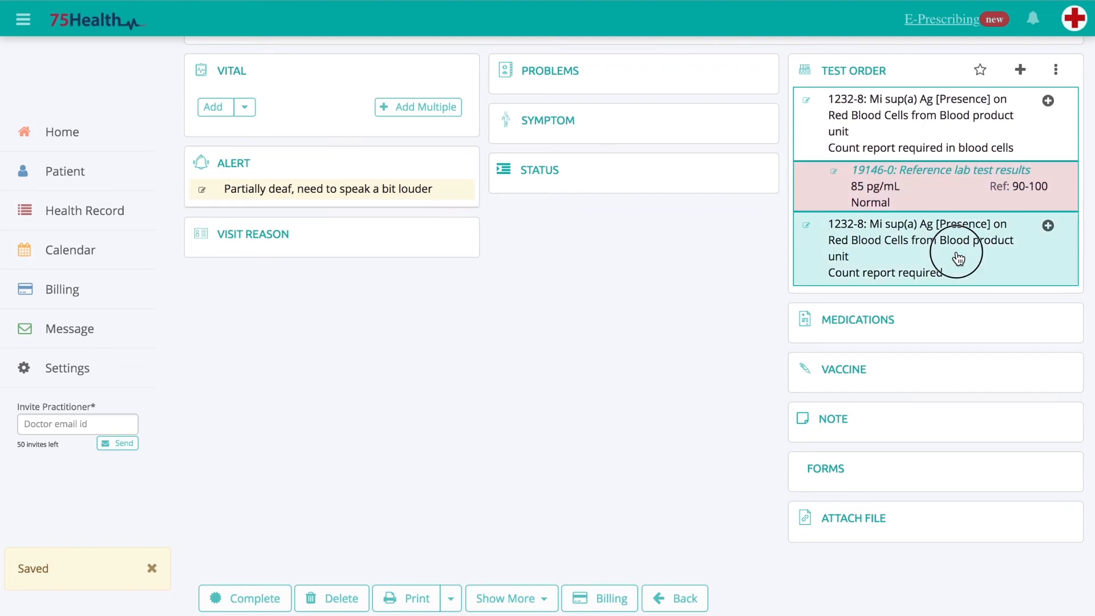
{"action": "left_click", "coordinate": [1019, 308]}
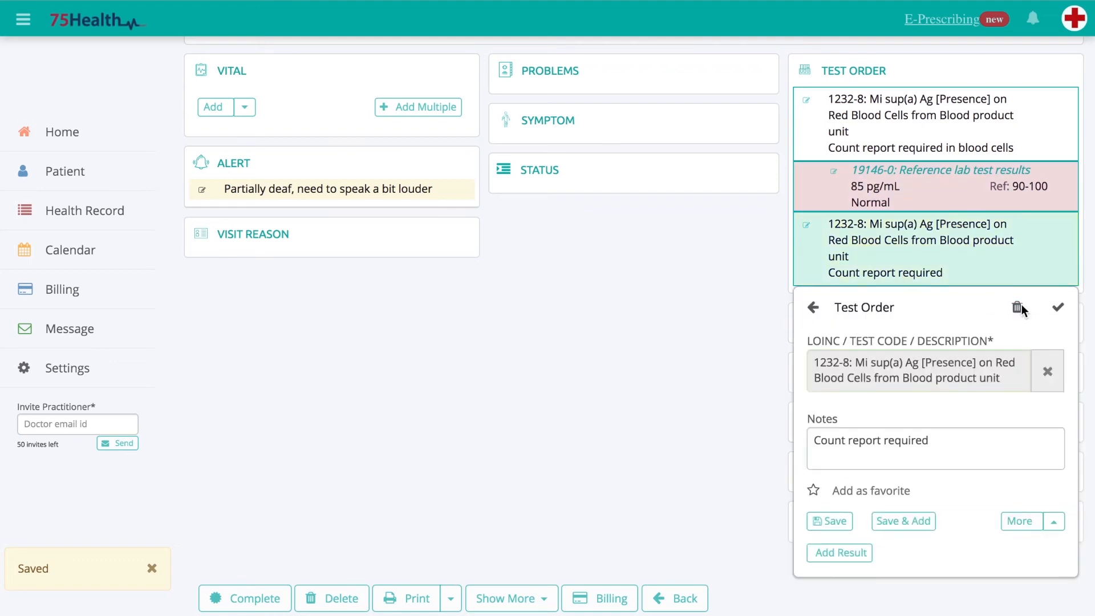
{"action": "left_click", "coordinate": [1018, 308]}
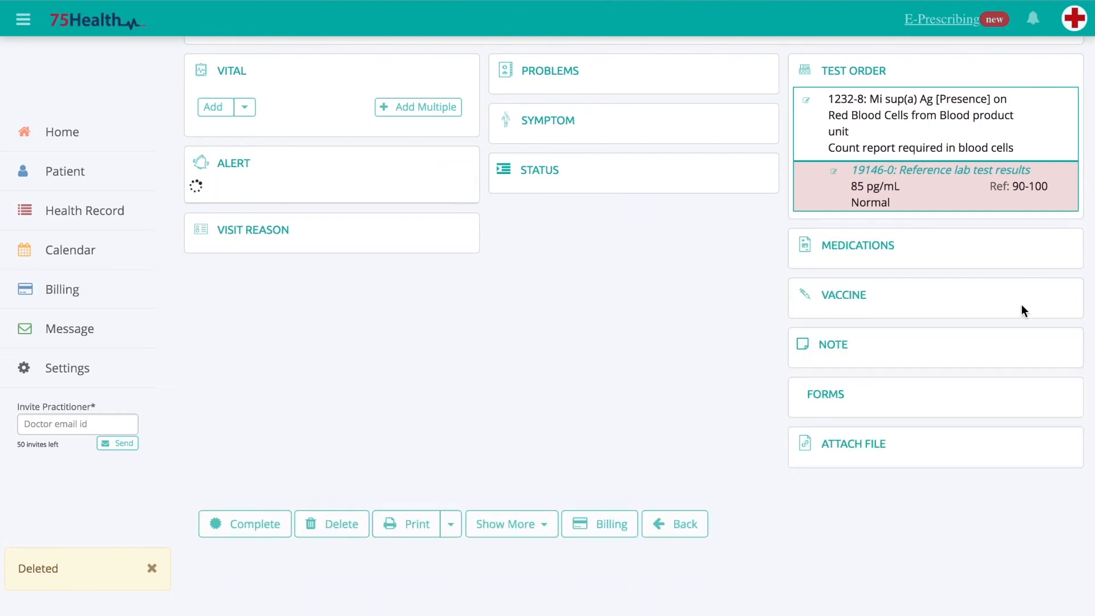
- Start a new health record for the patient and add the past test orders 1232-8 of 2019-03-28 and 1234 Blood cells of 2019-03-27
{"action": "left_click", "coordinate": [78, 207]}
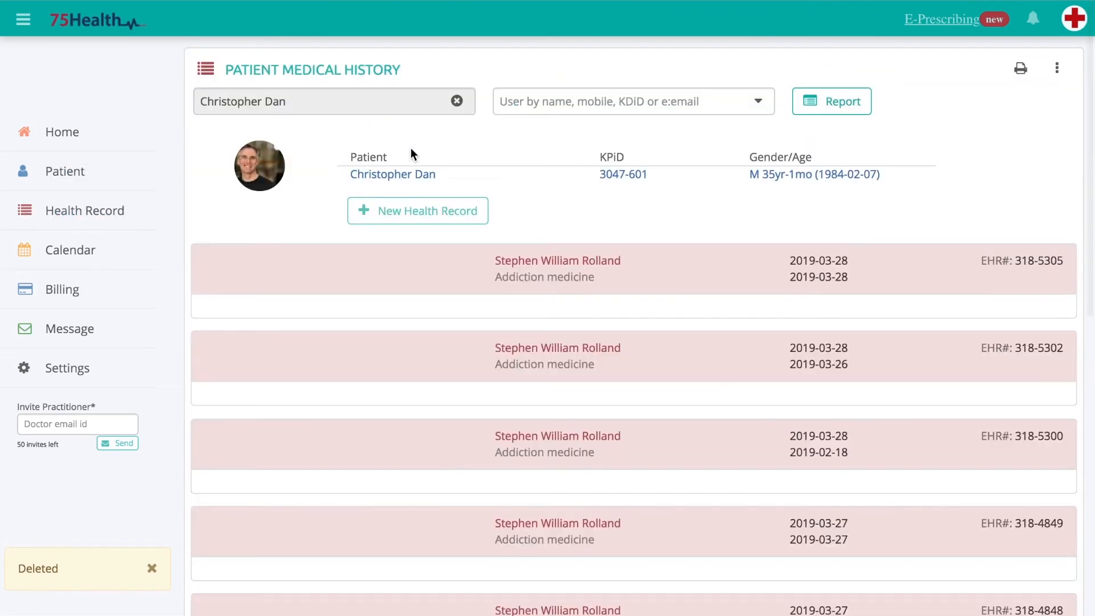
{"action": "left_click", "coordinate": [392, 210]}
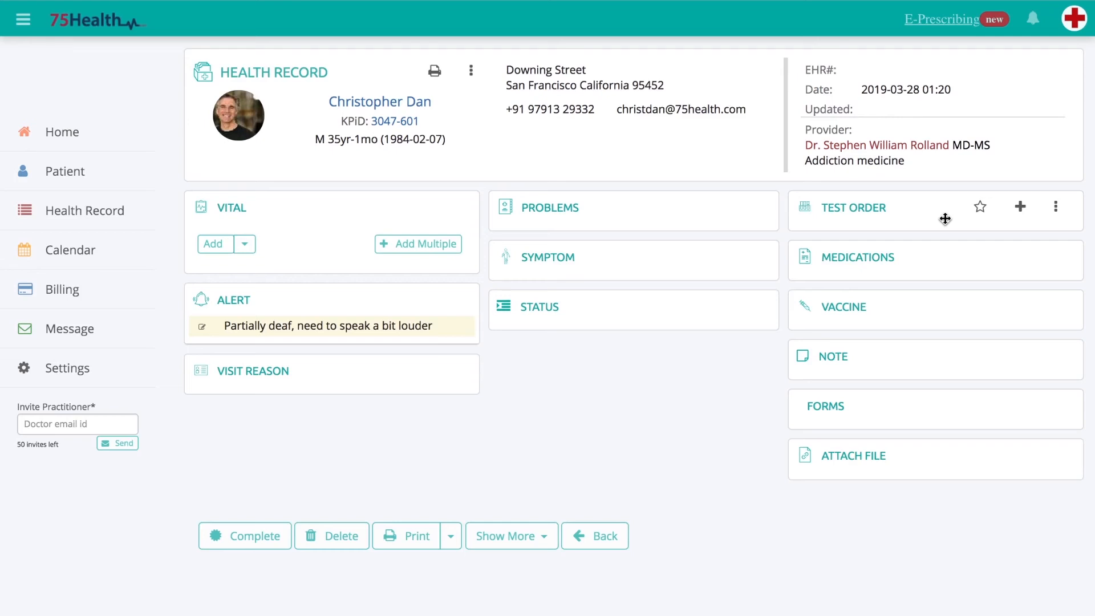
{"action": "left_click", "coordinate": [1056, 209]}
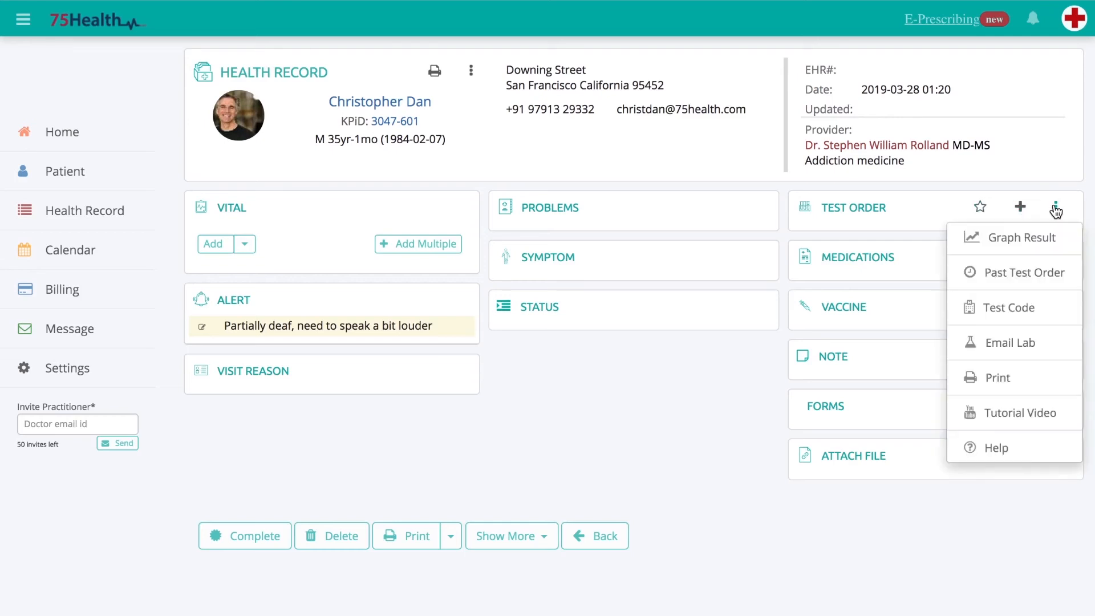
{"action": "left_click", "coordinate": [1024, 276]}
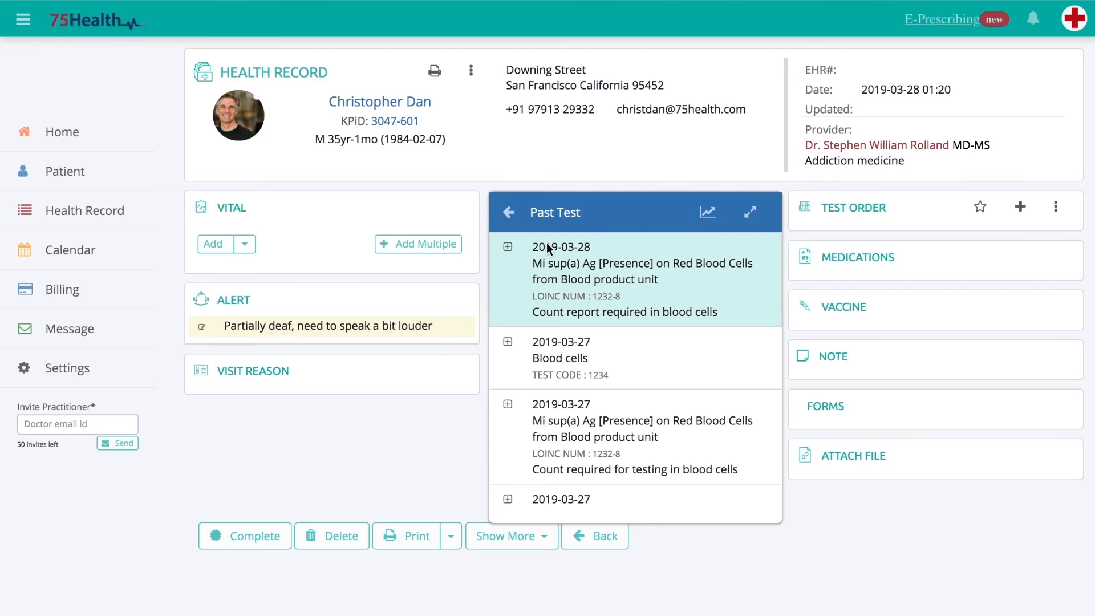
{"action": "left_click", "coordinate": [508, 249]}
{"action": "left_click", "coordinate": [508, 345]}
- Add another test order for Blood cells from the test code list, using code 1234, and close the list
{"action": "left_click", "coordinate": [1055, 206]}
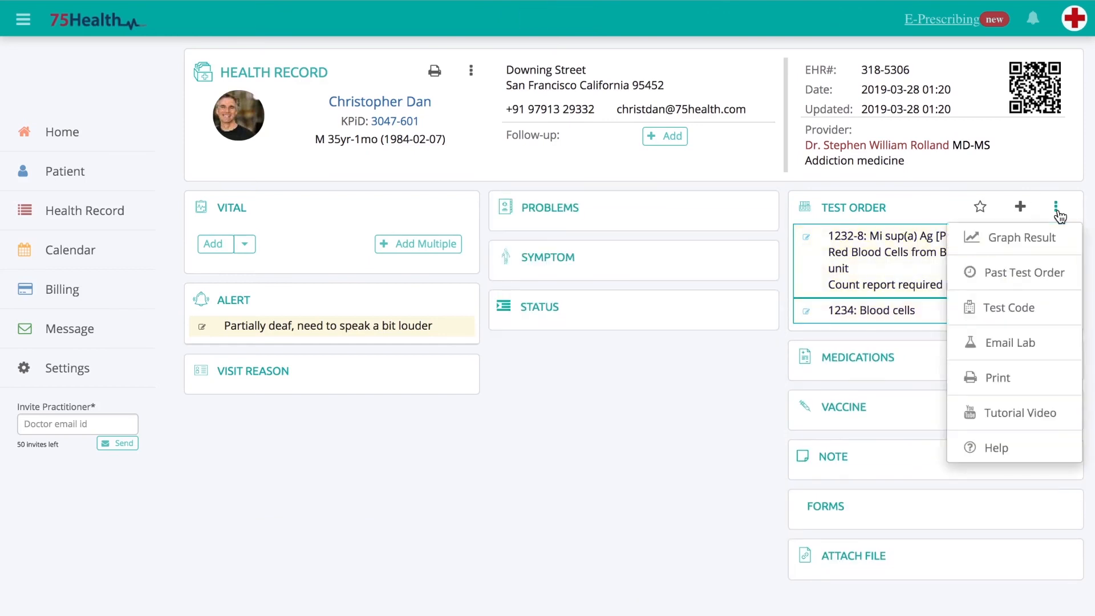
{"action": "left_click", "coordinate": [1005, 307]}
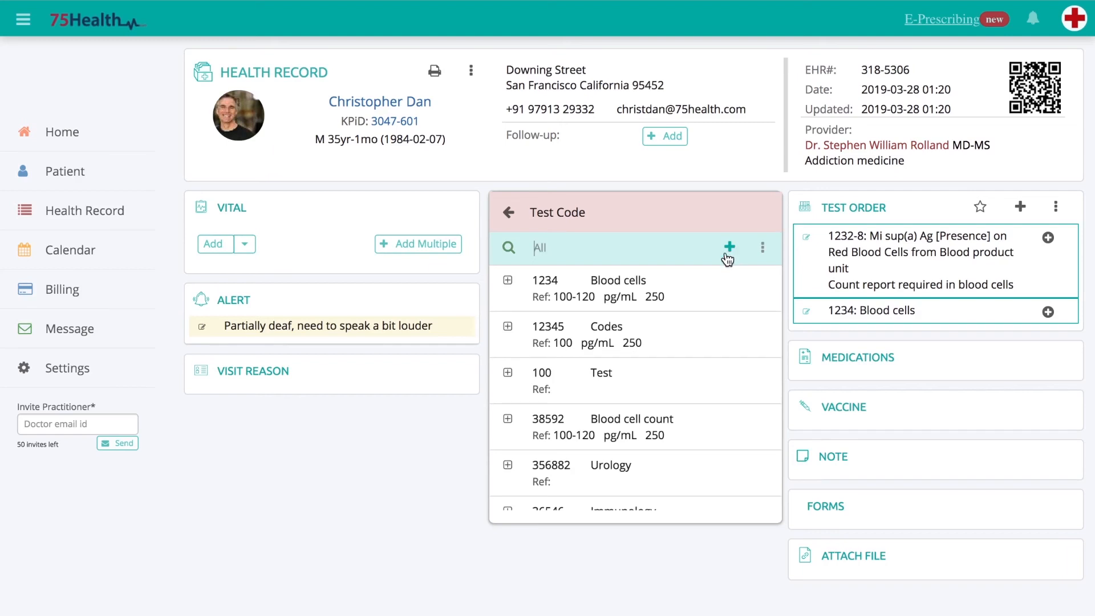
{"action": "left_click", "coordinate": [508, 281]}
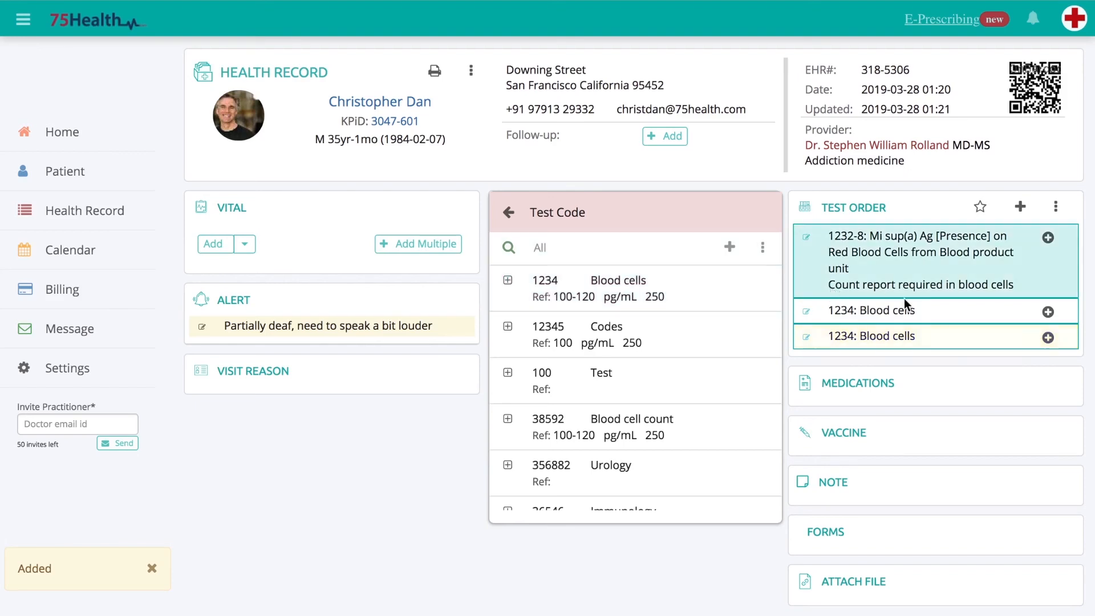
{"action": "left_click", "coordinate": [1021, 206]}
- Add a new favorite lab for emailing test orders by choosing an existing contact to fill in its details, and save it
{"action": "left_click", "coordinate": [1056, 207]}
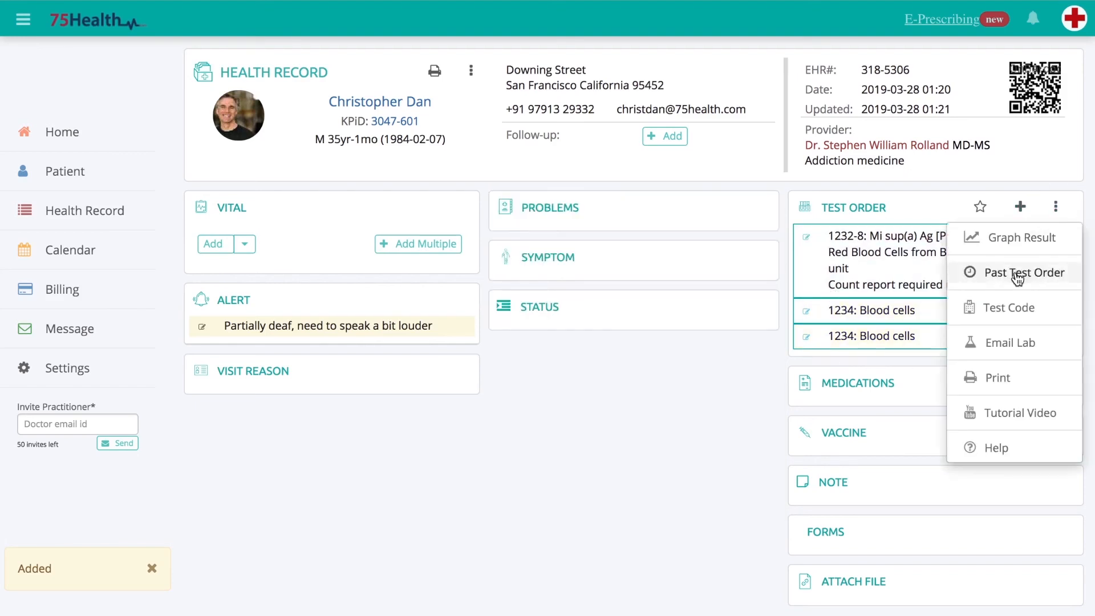
{"action": "left_click", "coordinate": [1007, 342]}
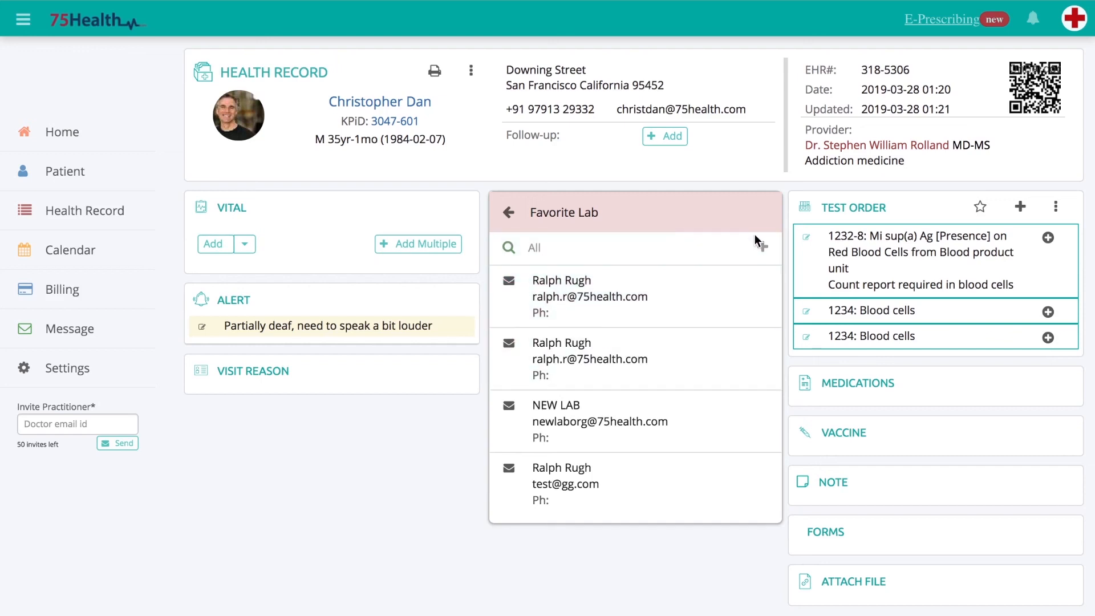
{"action": "left_click", "coordinate": [762, 248]}
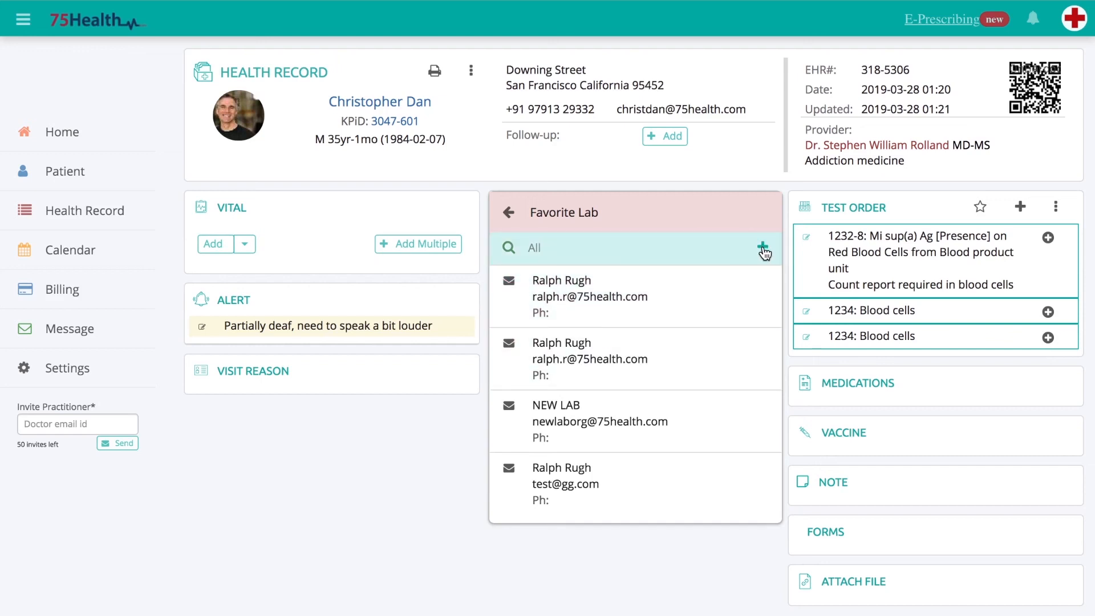
{"action": "left_click", "coordinate": [608, 292]}
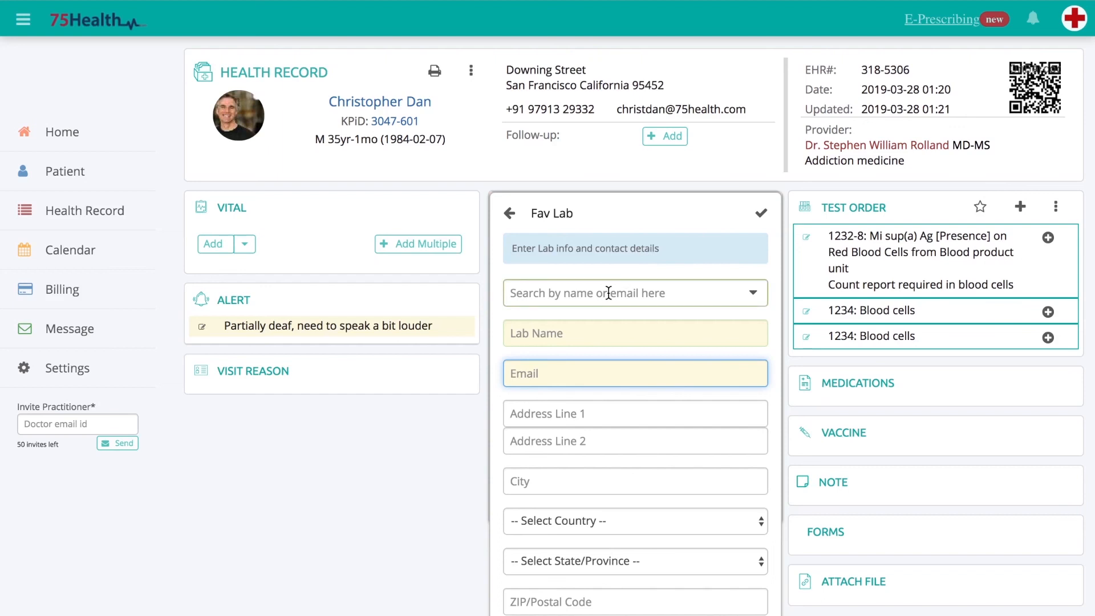
{"action": "left_click", "coordinate": [580, 325]}
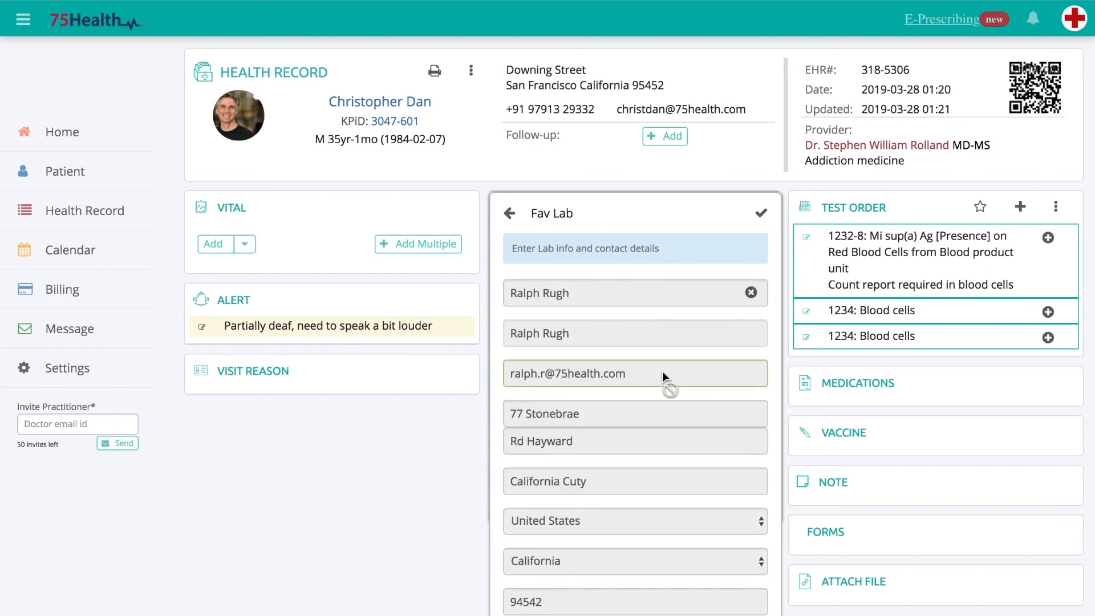
{"action": "scroll", "coordinate": [662, 371], "scroll_direction": "down", "scroll_amount": 3}
{"action": "left_click", "coordinate": [528, 509]}
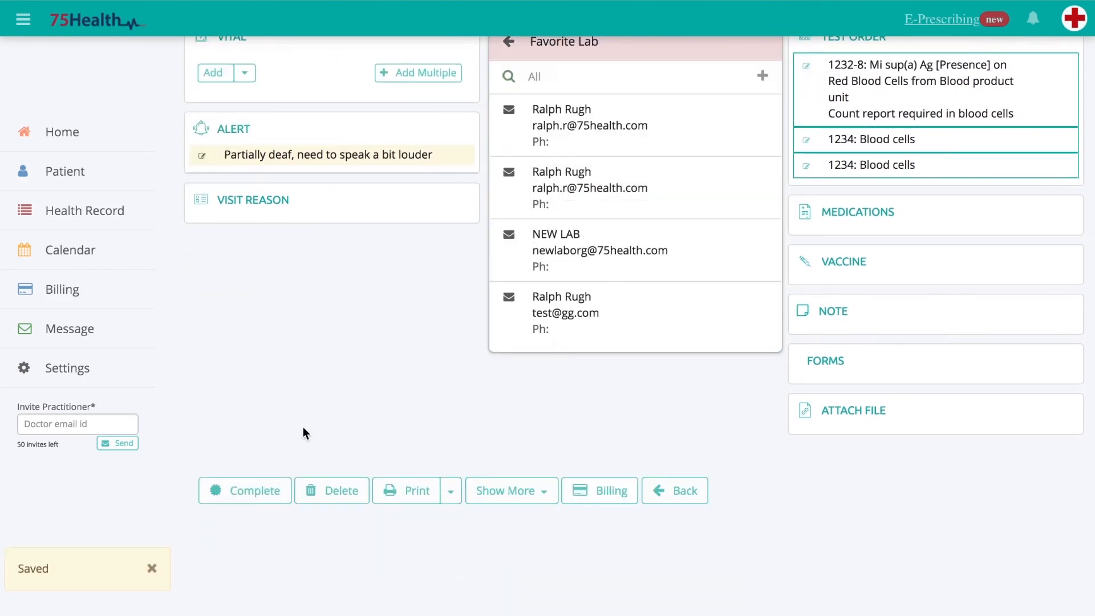
- Email the test orders to the first lab in the favorite lab list and close the list
{"action": "left_click", "coordinate": [510, 111]}
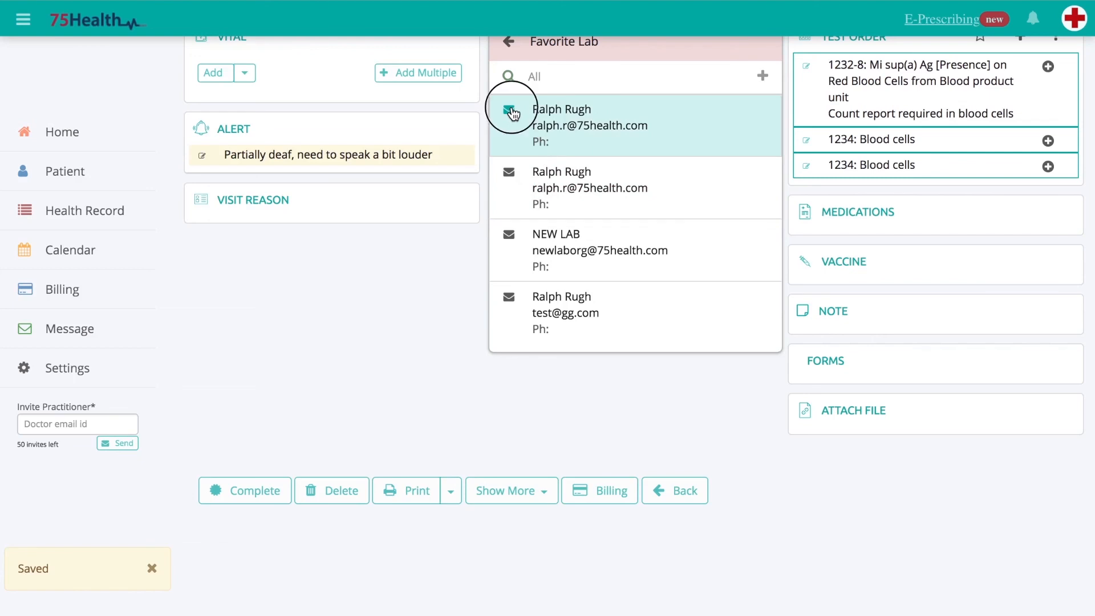
{"action": "left_click", "coordinate": [524, 207]}
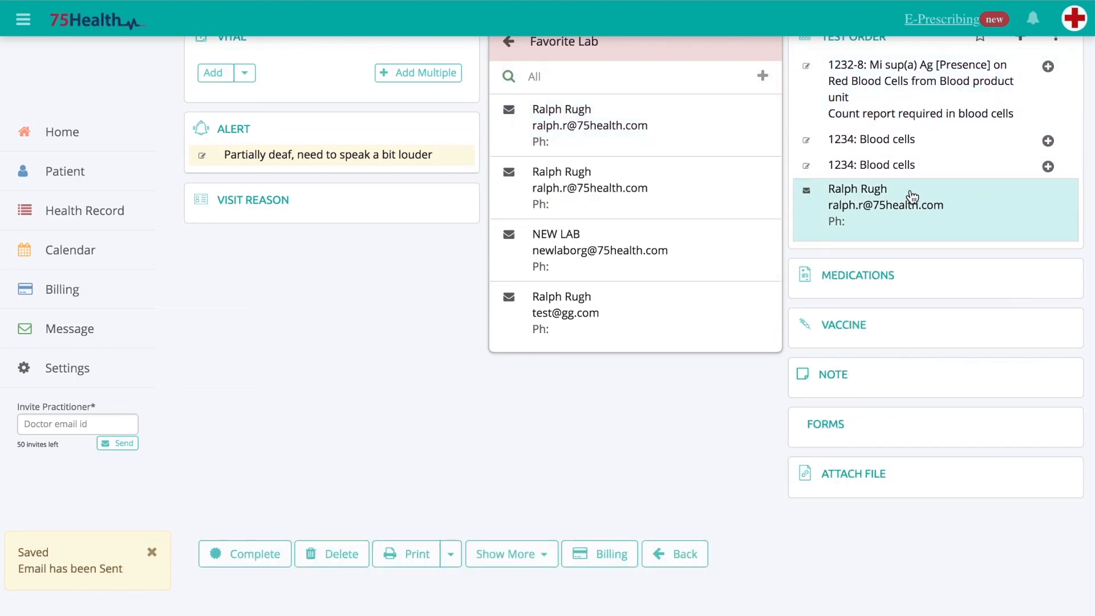
{"action": "scroll", "coordinate": [898, 244], "scroll_direction": "up", "scroll_amount": 2}
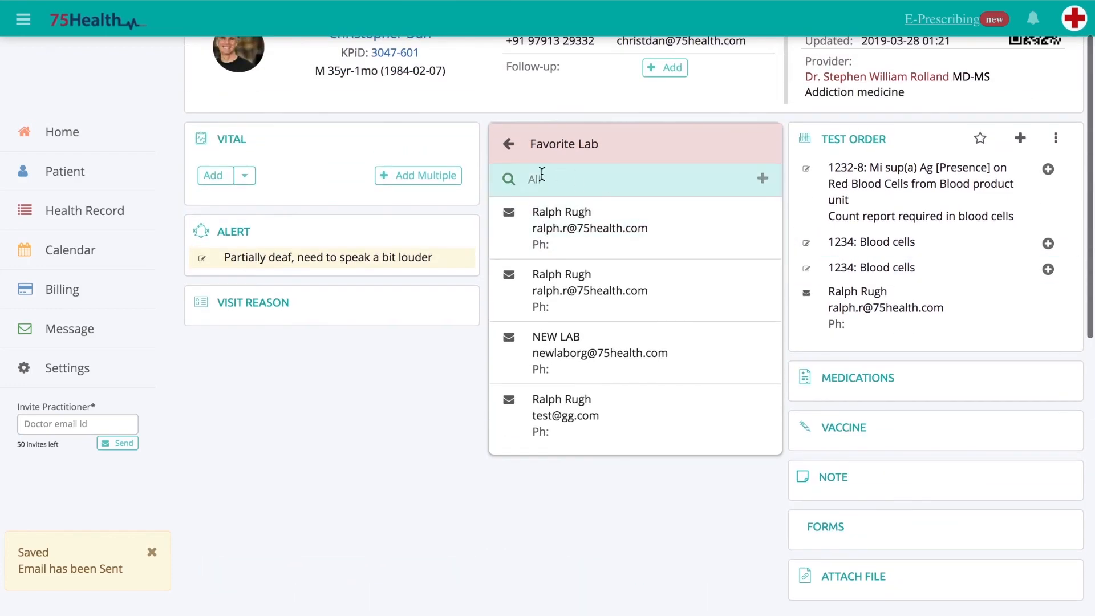
{"action": "left_click", "coordinate": [511, 146]}
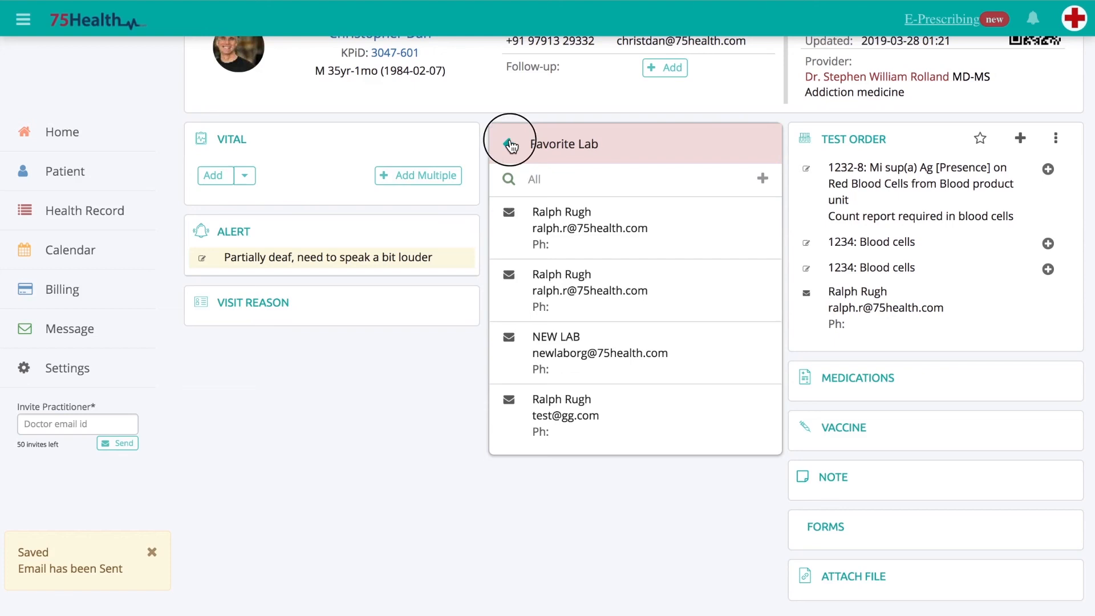
- View the test order result graph, enlarge it to examine the reference lab test results, and close it
{"action": "mouse_move", "coordinate": [964, 149]}
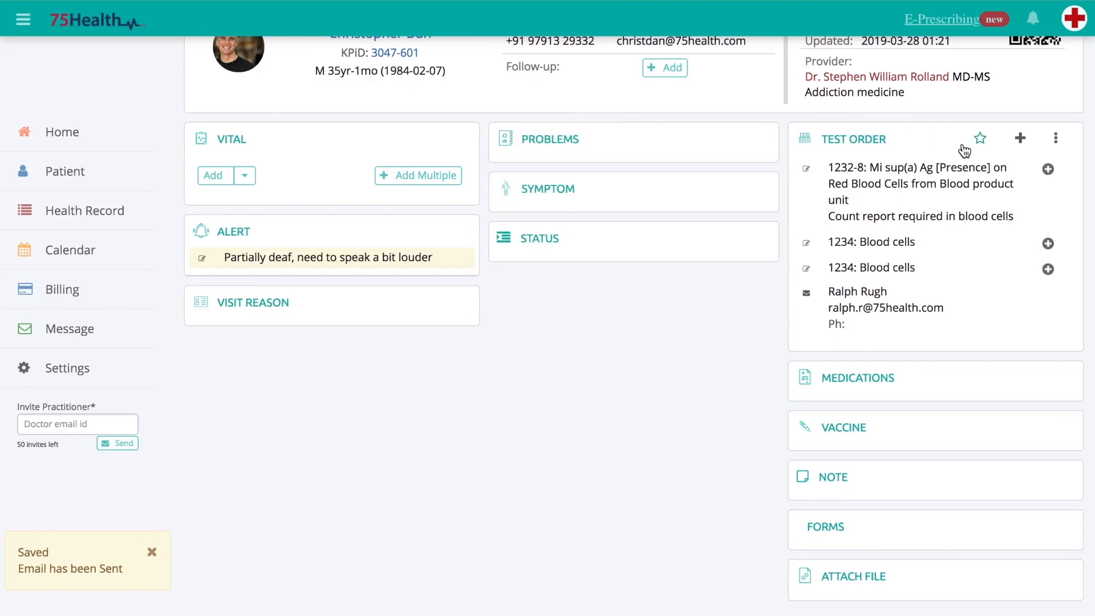
{"action": "left_click", "coordinate": [1055, 138]}
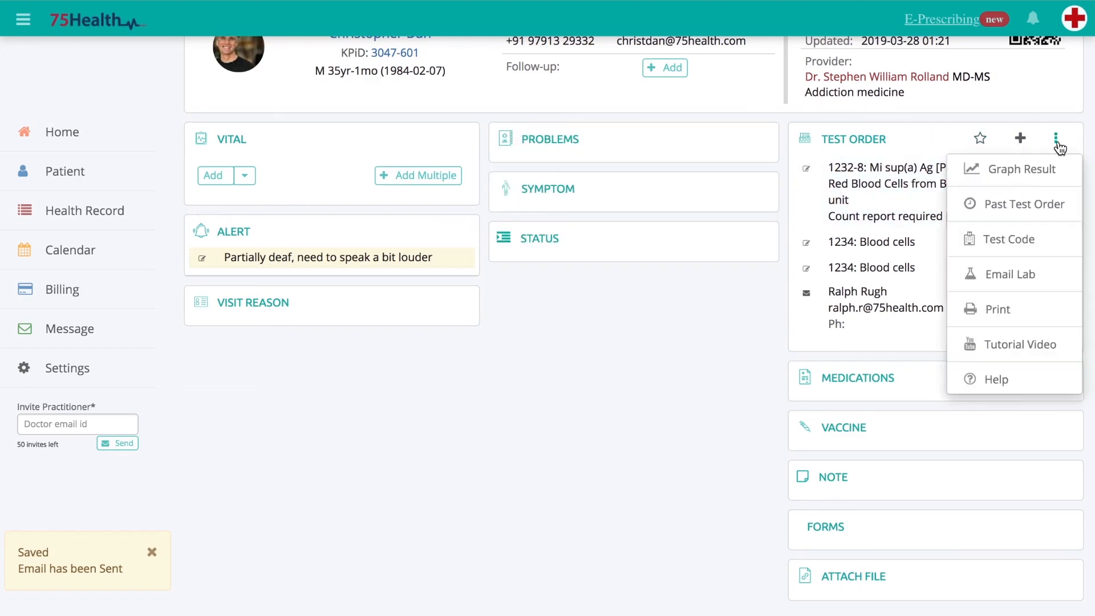
{"action": "left_click", "coordinate": [1018, 169]}
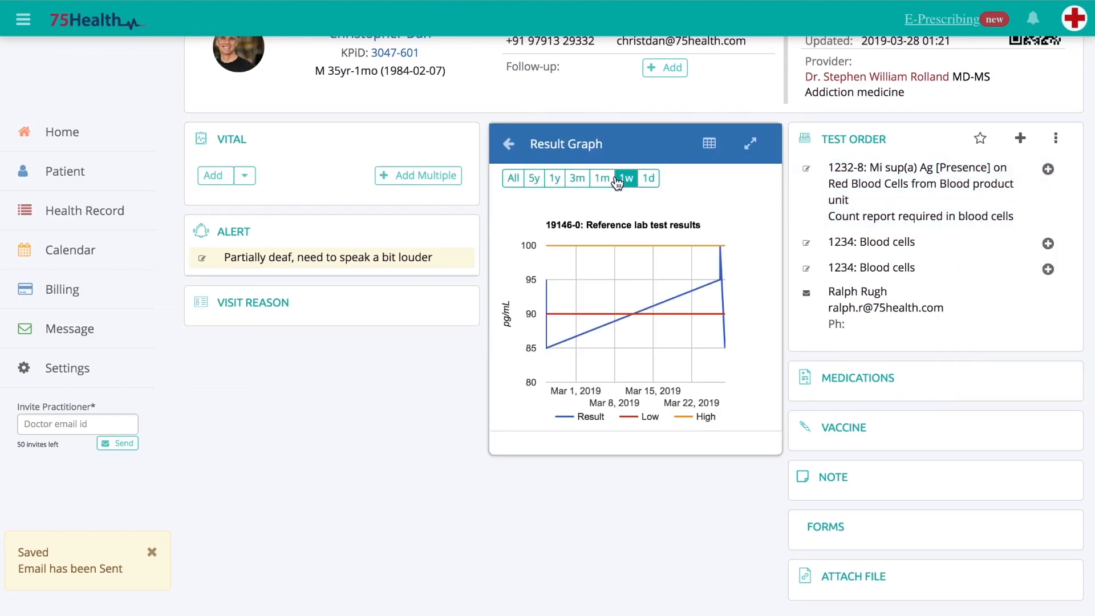
{"action": "left_click", "coordinate": [750, 145]}
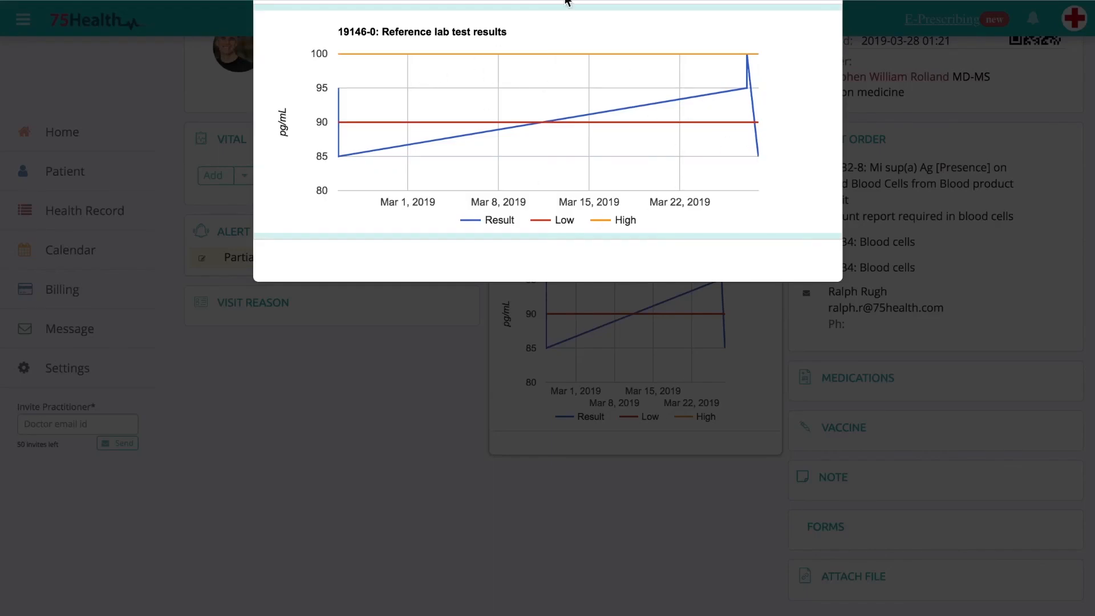
{"action": "left_click", "coordinate": [396, 381]}
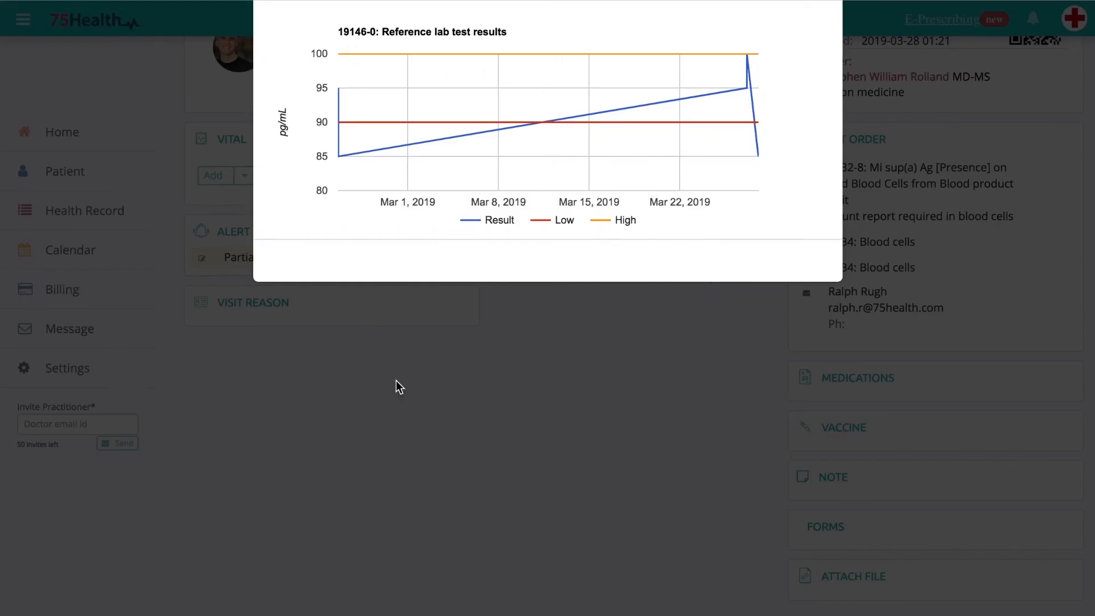
{"action": "left_click", "coordinate": [848, 79]}
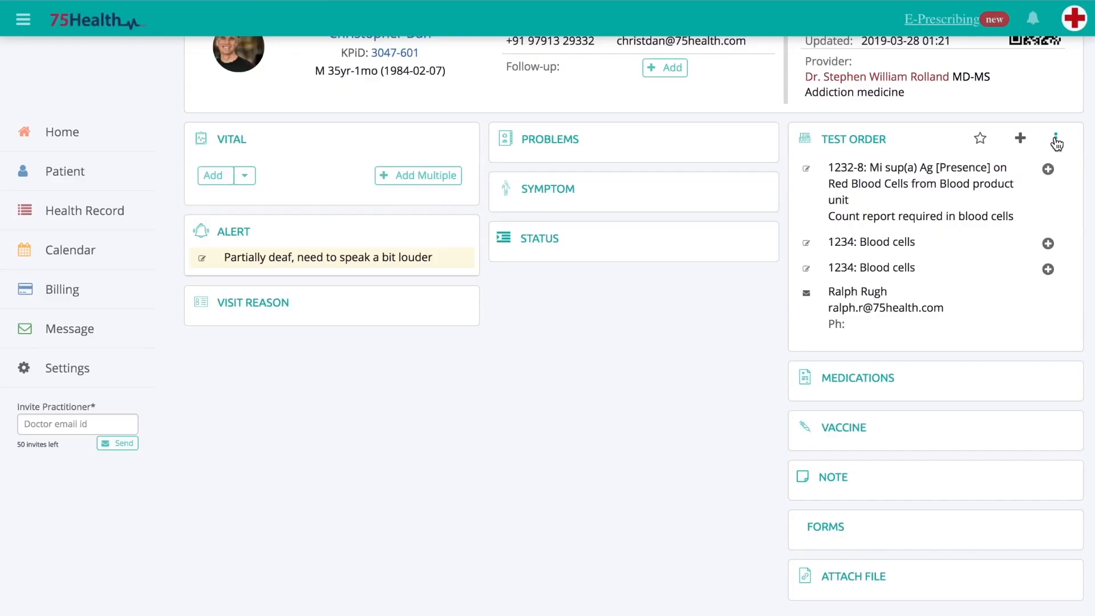
- Open the print preview of the record's test orders
{"action": "left_click", "coordinate": [1055, 139]}
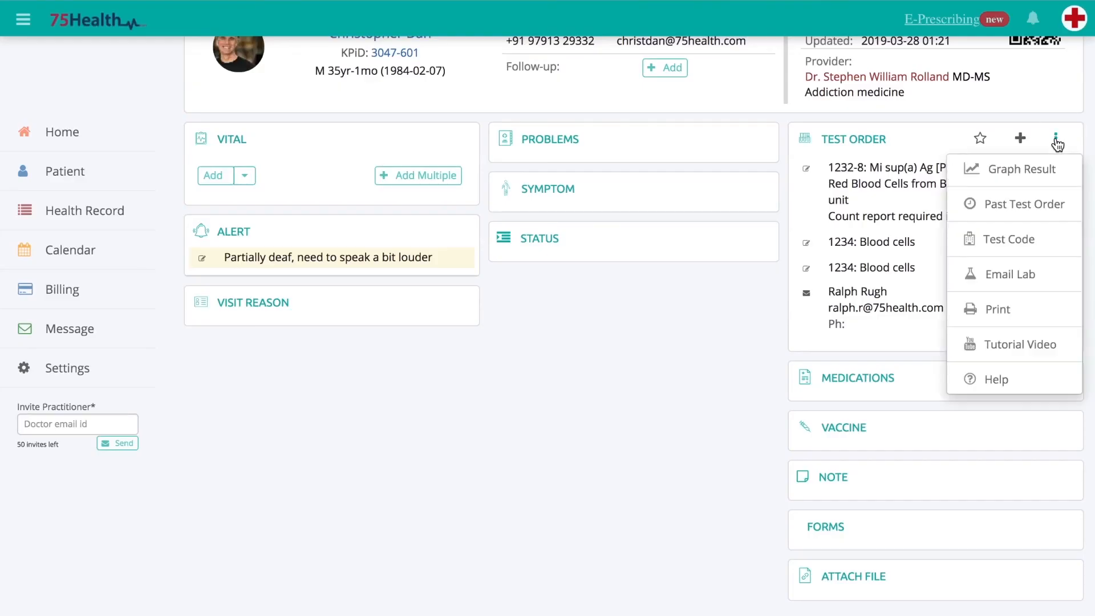
{"action": "left_click", "coordinate": [1012, 320]}
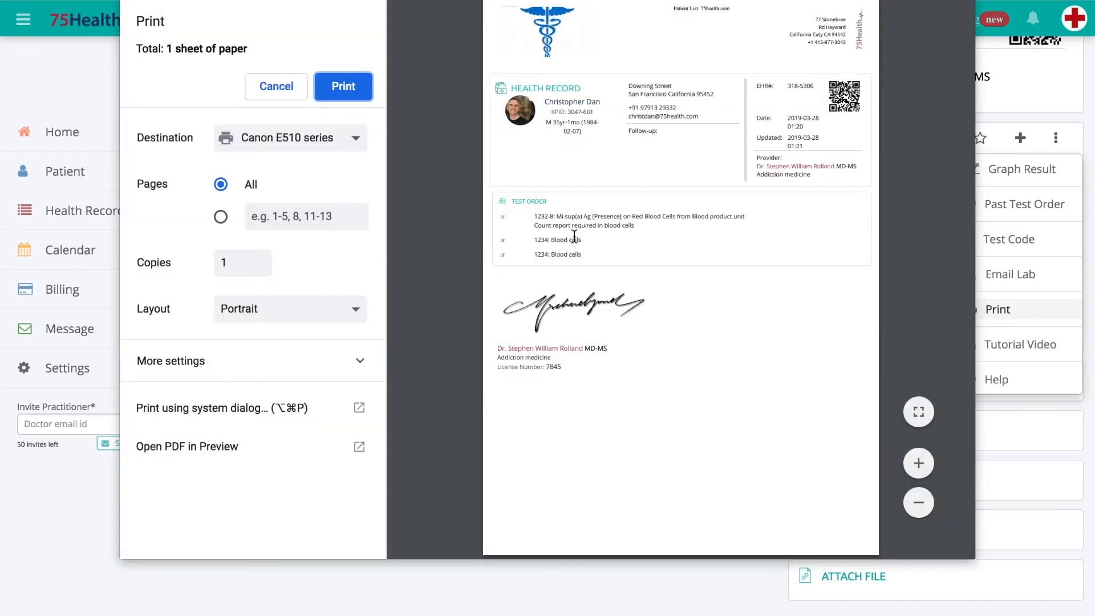